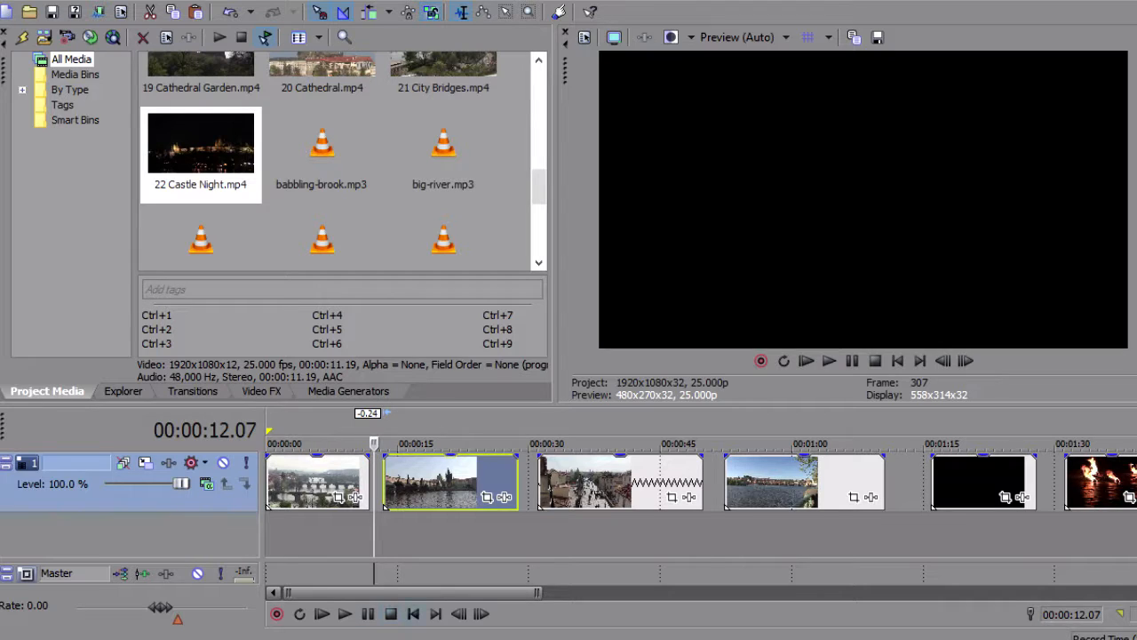
Apply a fade-in of about 3.7 seconds to the start of the first clip on the timeline
left_click(414, 614)
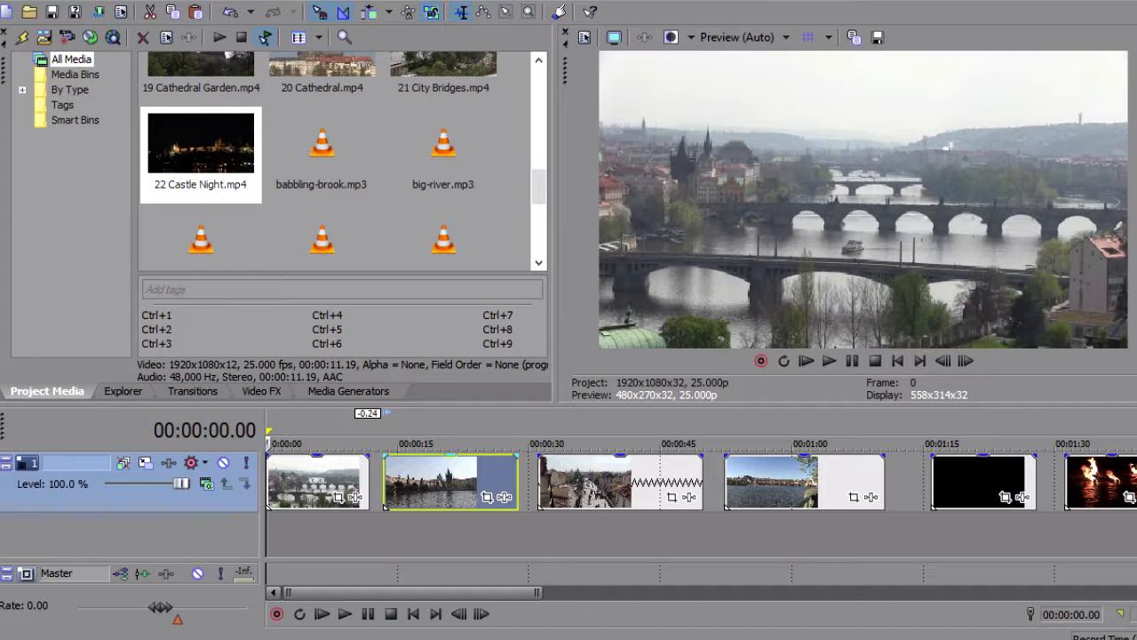
left_click(323, 481)
scroll(323, 482, "up", 1)
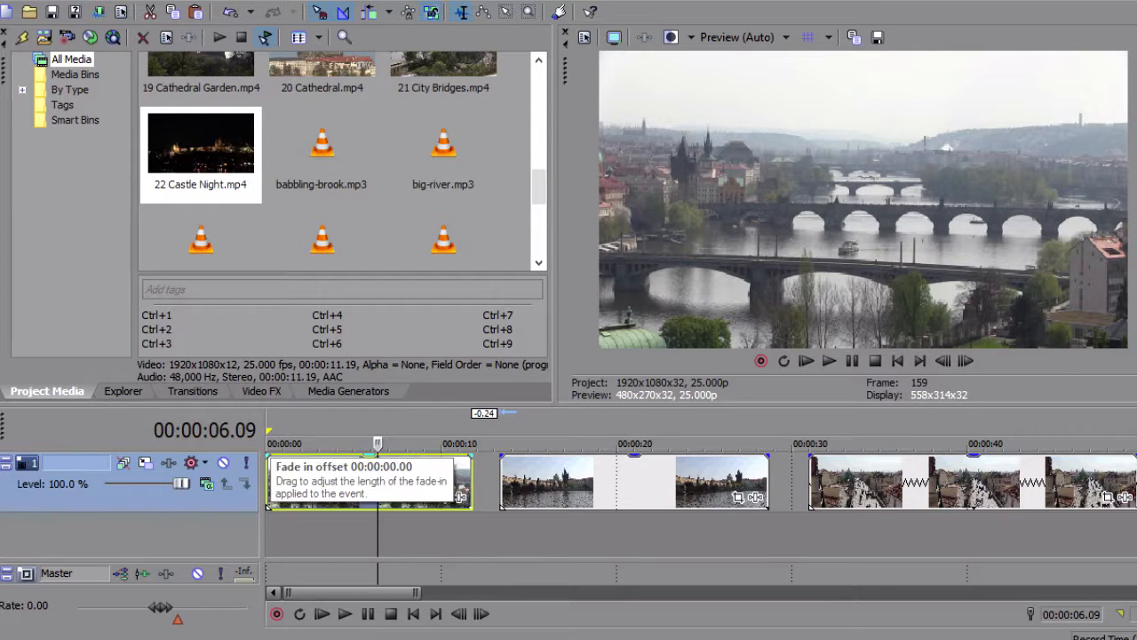
left_click_drag(269, 457, 355, 457)
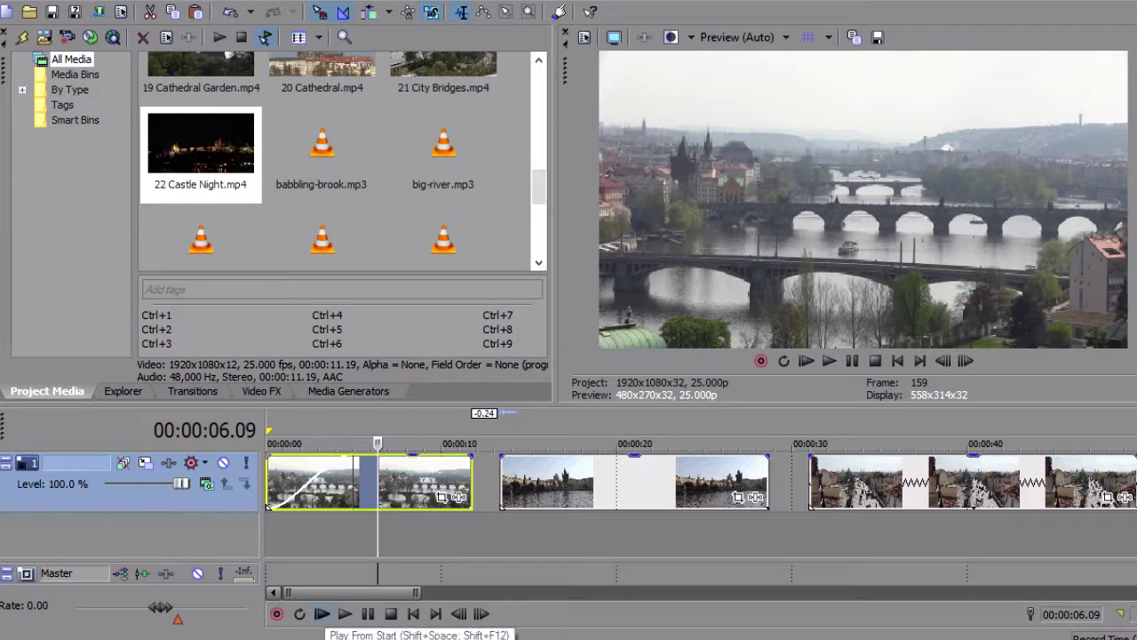
left_click_drag(355, 458, 268, 458)
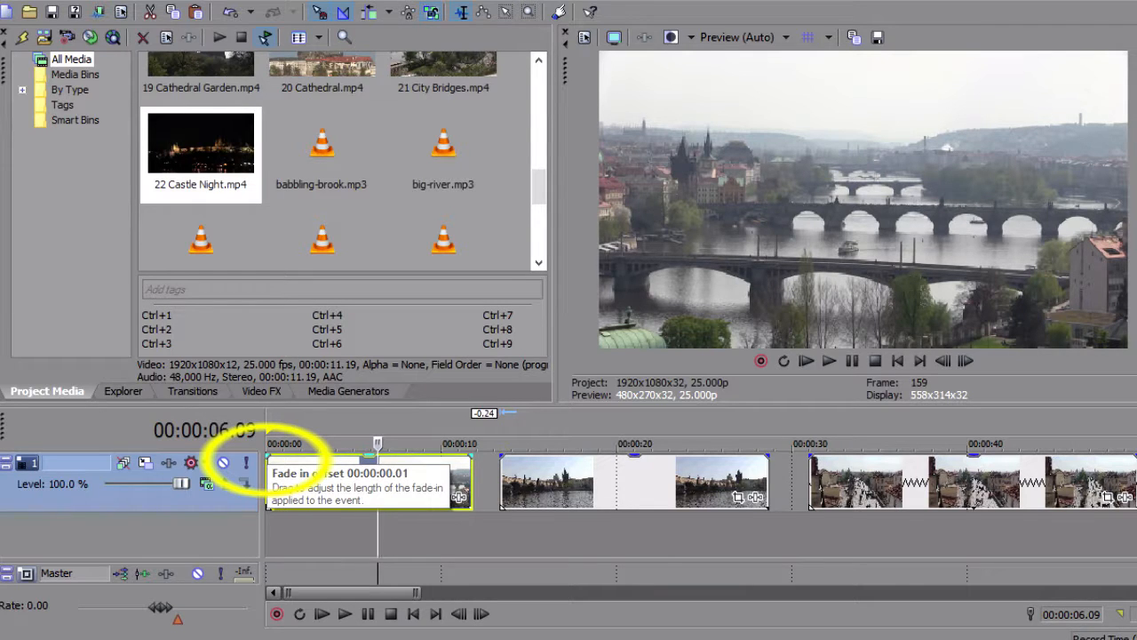
left_click_drag(267, 458, 331, 477)
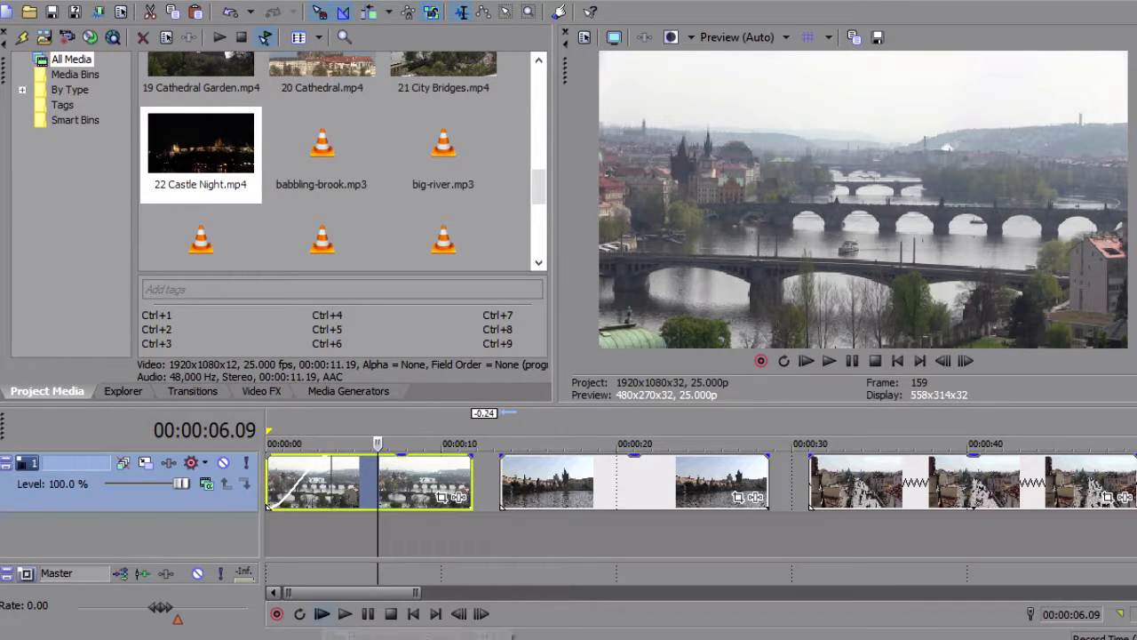
Play the timeline from the start to check the first clip's fade-in
left_click(321, 613)
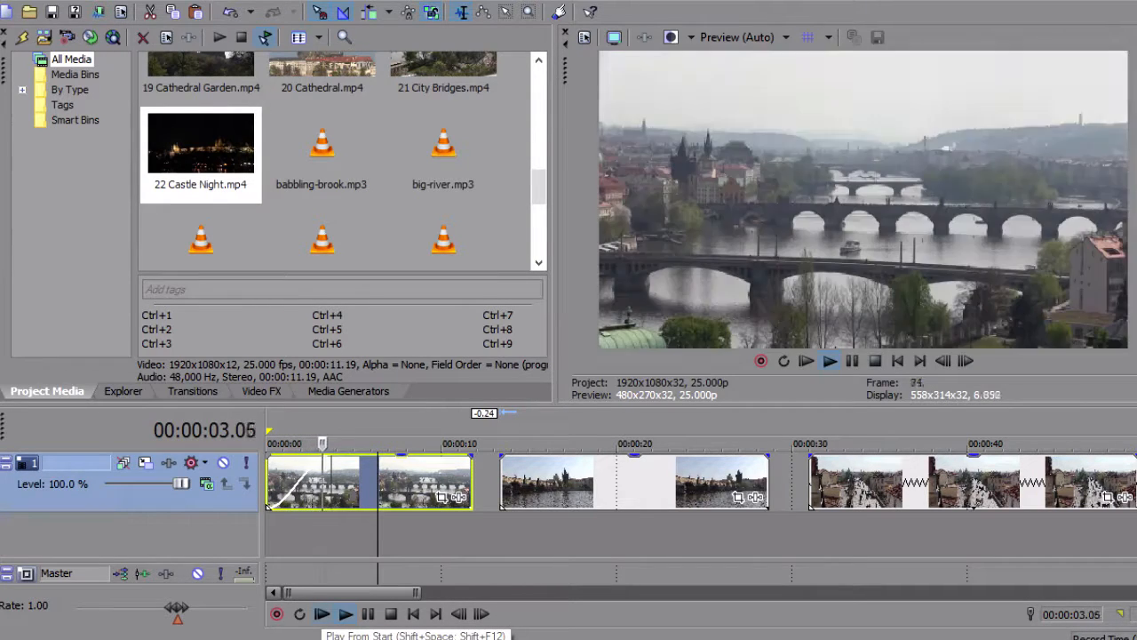
left_click(322, 613)
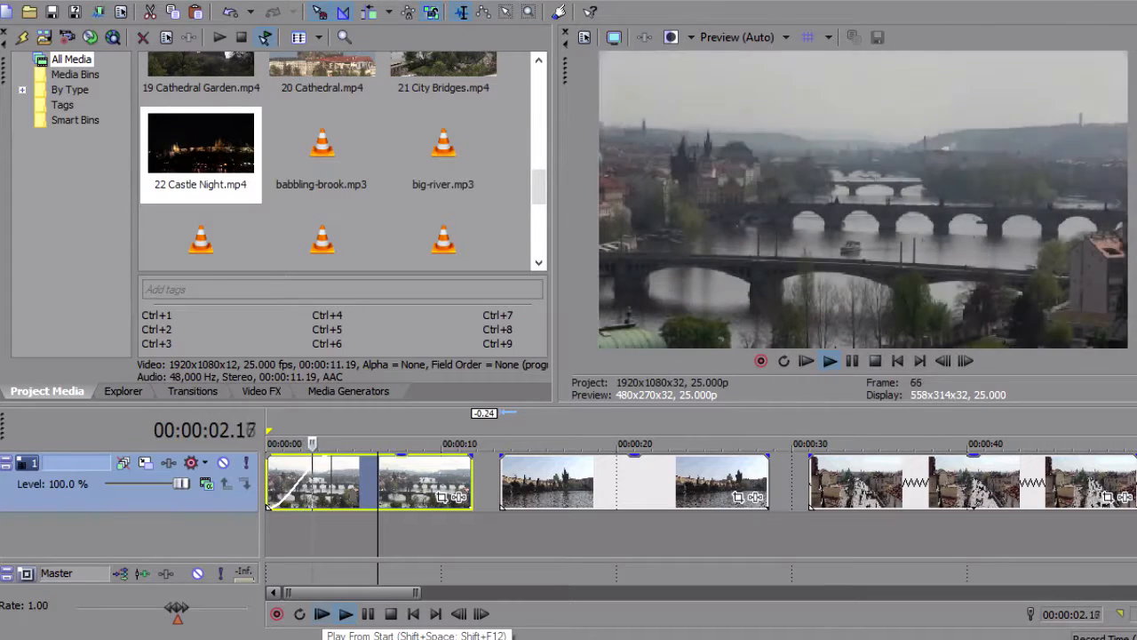
left_click(368, 613)
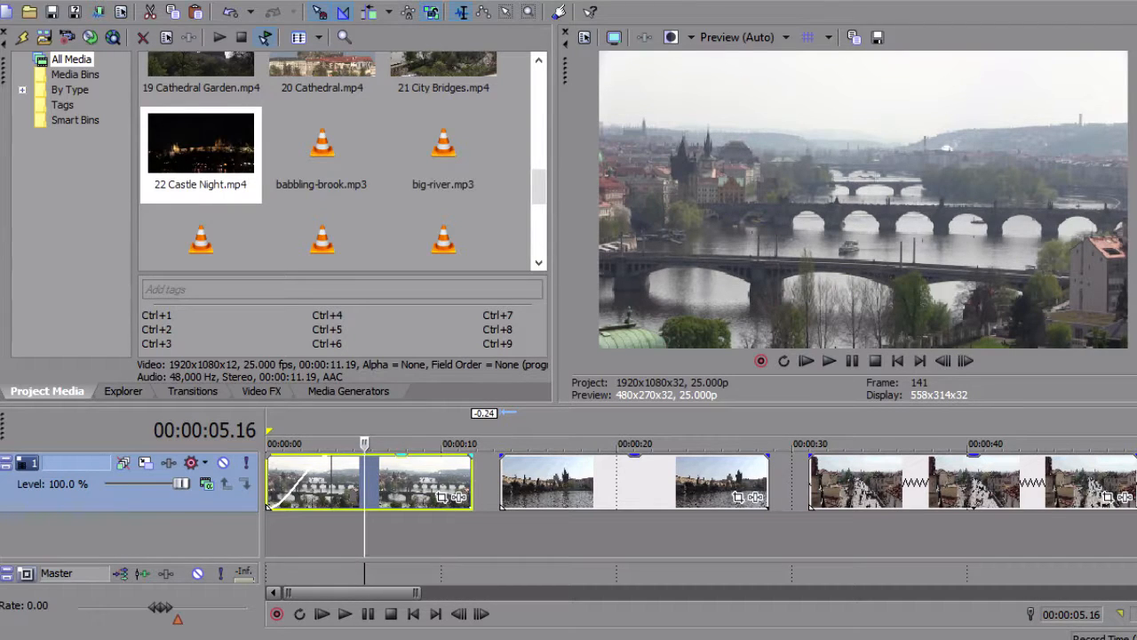
Overlap the second clip onto the end of the first for a crossfade of about 2:16 and play it back
left_click_drag(635, 484, 561, 485)
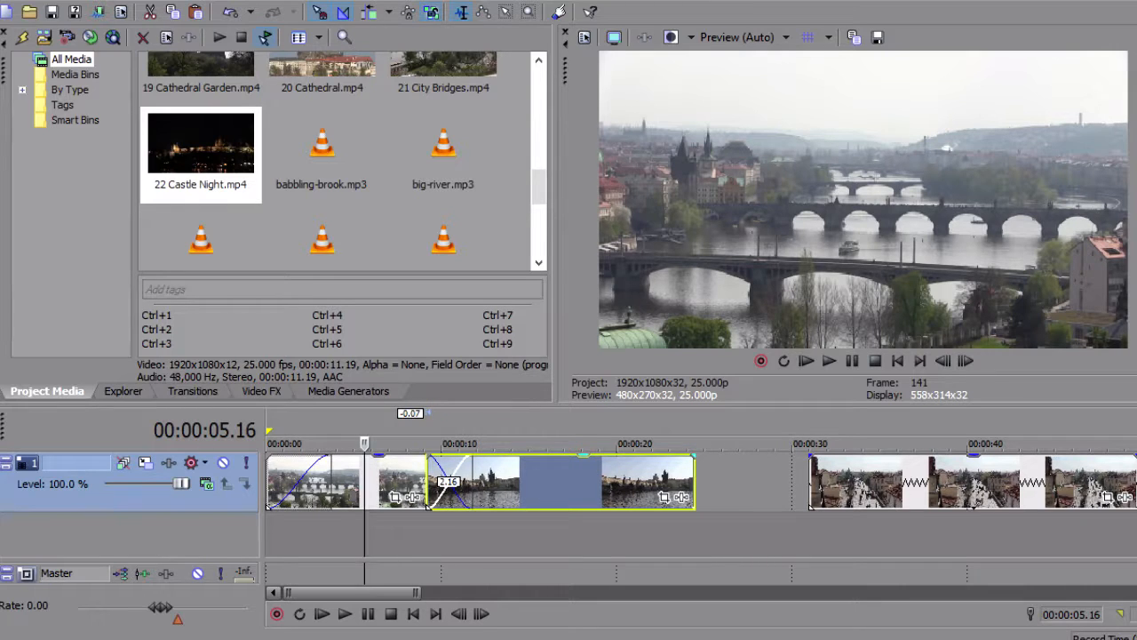
left_click(413, 443)
key("space")
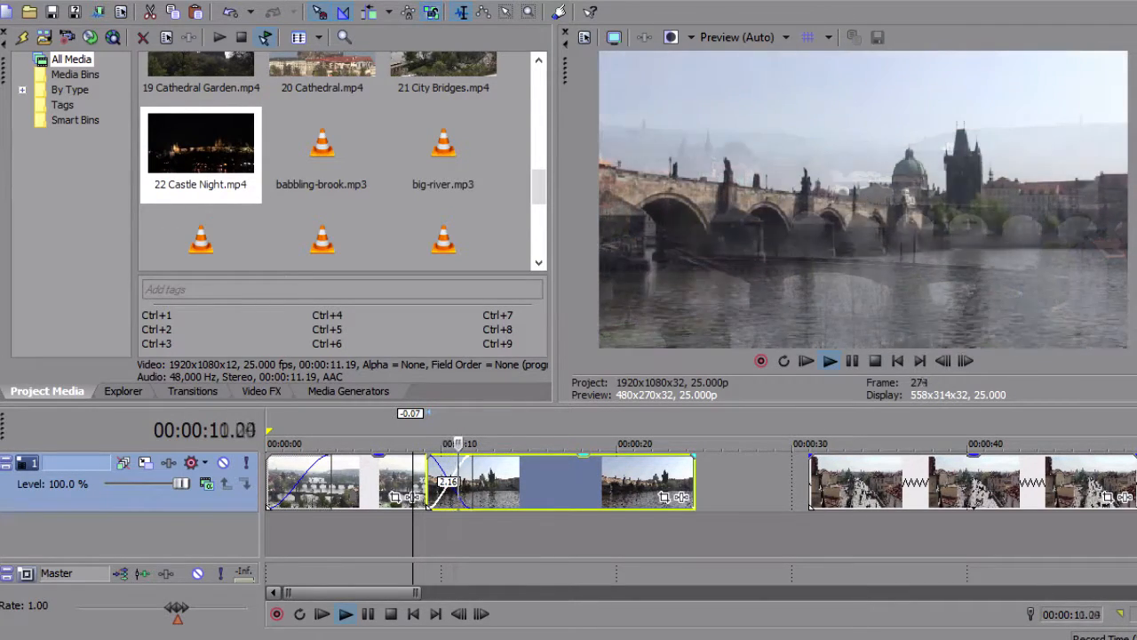
key("space")
key("space")
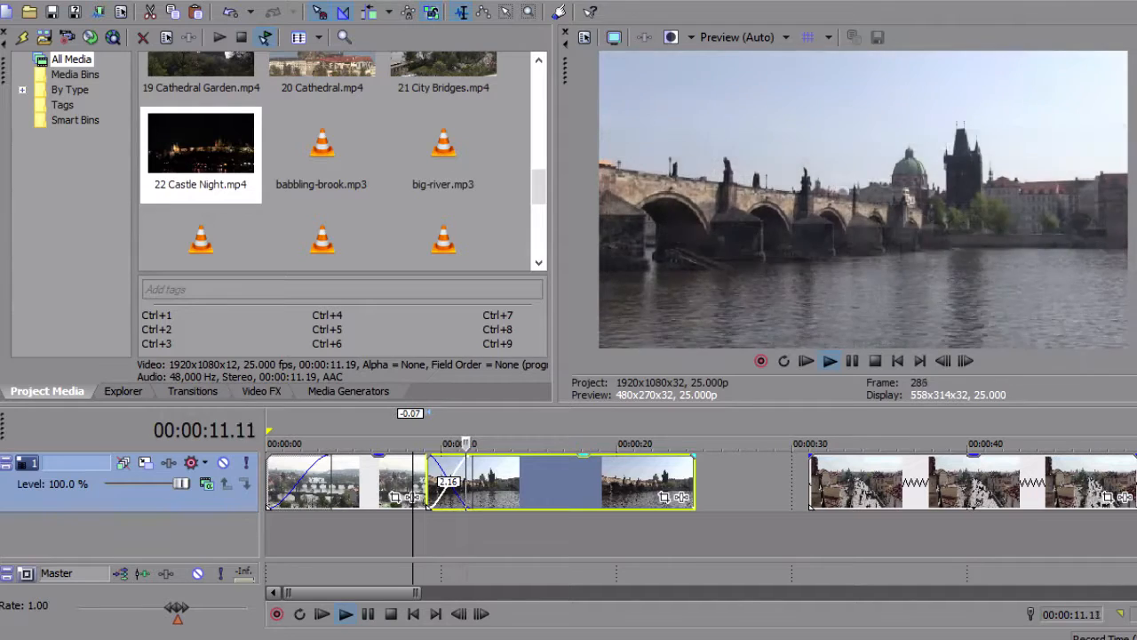
key("space")
Trim about 7 seconds off the end of the second clip and move the third clip to about 22 seconds
mouse_move(810, 503)
left_mouse_down()
mouse_move(653, 504)
mouse_move(789, 507)
left_mouse_up()
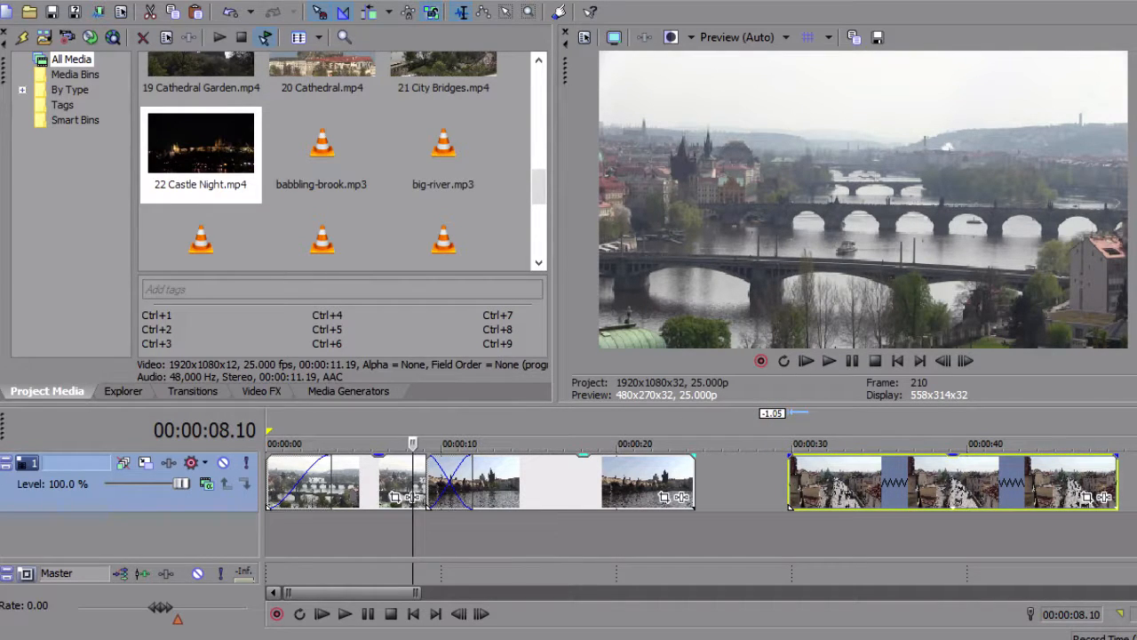
left_click_drag(694, 484, 572, 484)
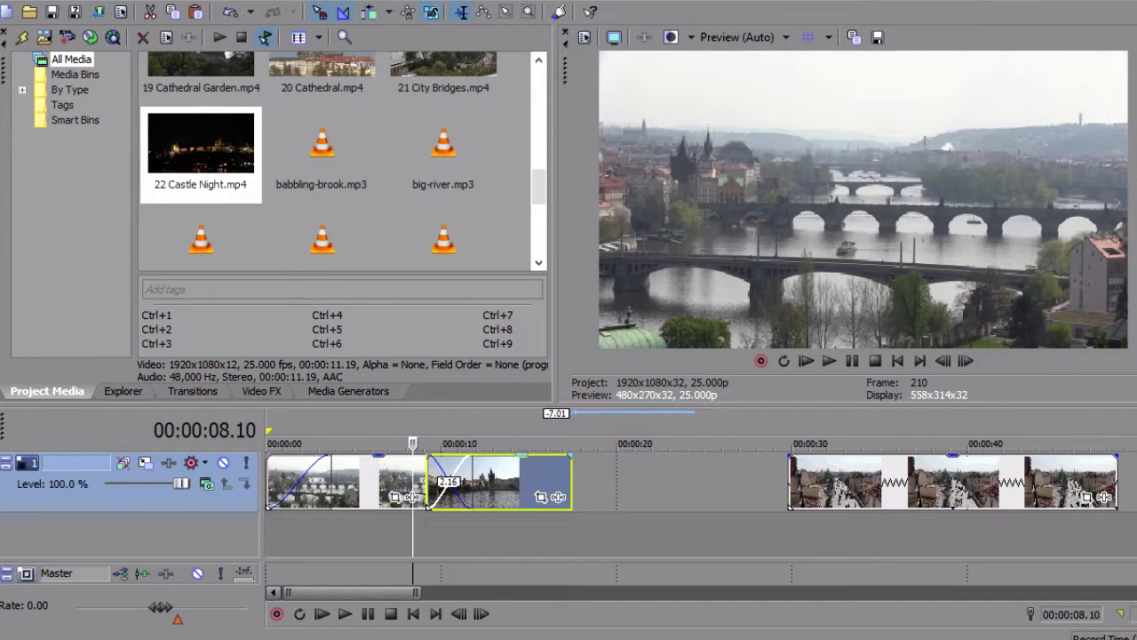
left_click_drag(888, 485, 758, 484)
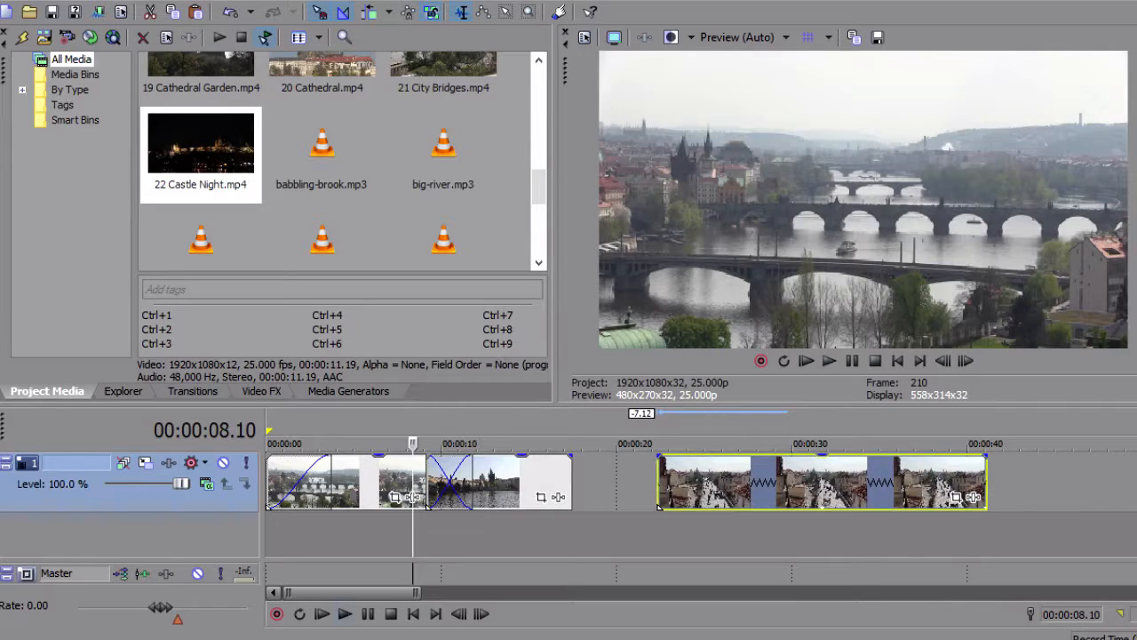
Preview the crossfade, and tighten the first clip's end with the second clip about 1:17 earlier, keeping a crossfade of about 2:17
left_click(322, 614)
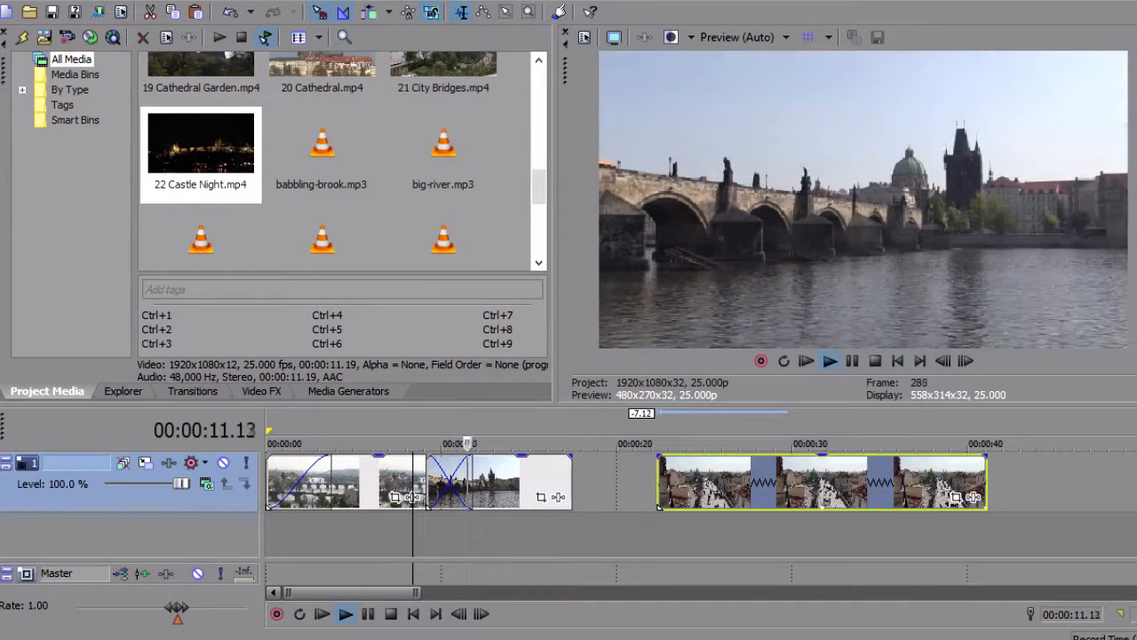
key("space")
mouse_move(473, 482)
left_mouse_down()
mouse_move(442, 483)
mouse_move(492, 482)
mouse_move(476, 482)
left_mouse_up()
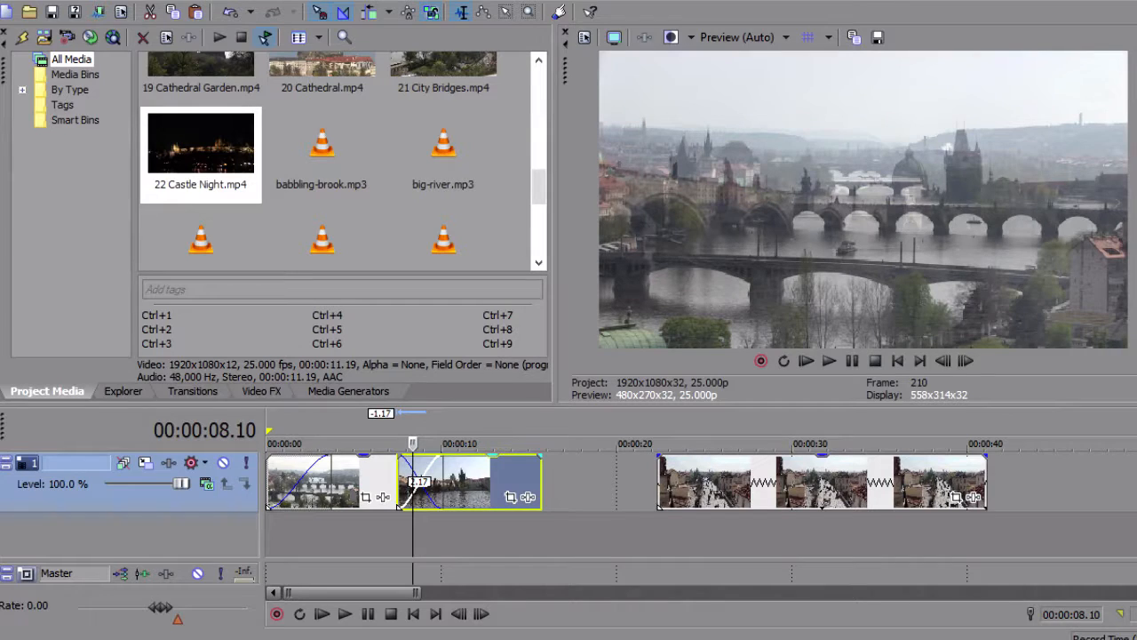
left_click(466, 482)
Move the third clip earlier so that it starts at about 18 seconds
left_click(722, 482)
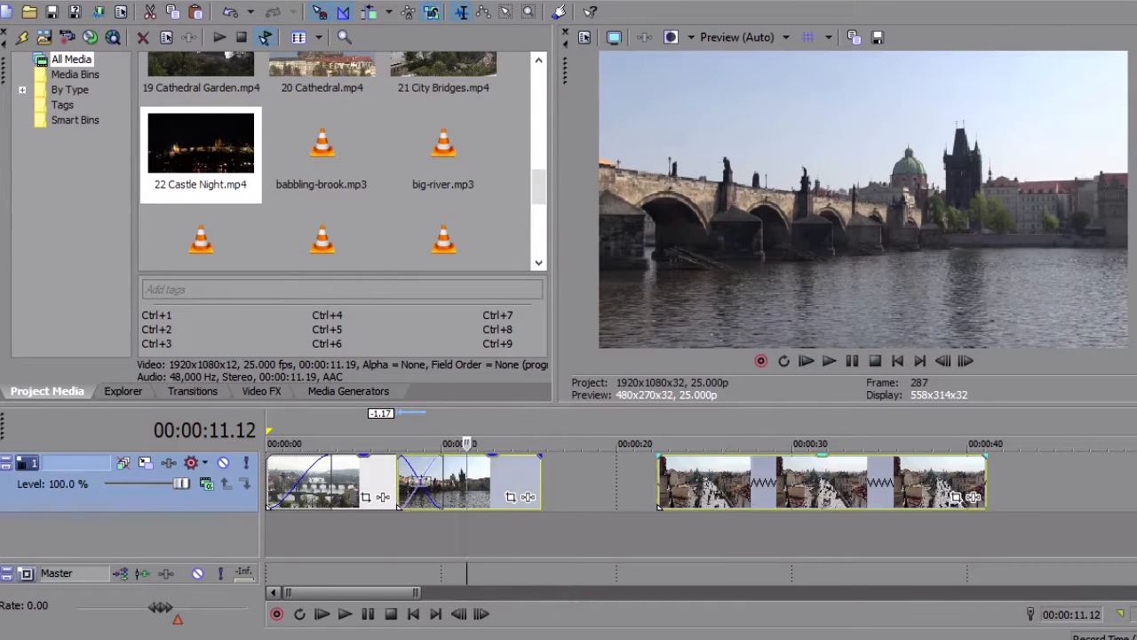
left_click_drag(722, 482, 647, 483)
left_click(667, 483)
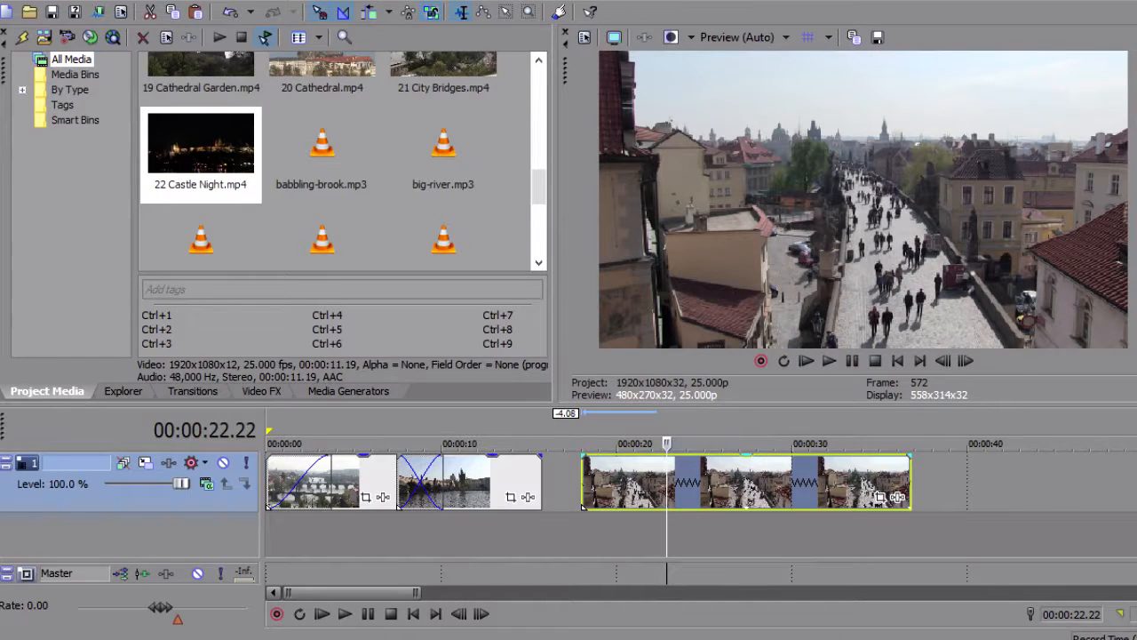
Time-stretch the third clip from its end by about 8:11 to slow it down, and play it back
left_click_drag(910, 480, 1057, 480)
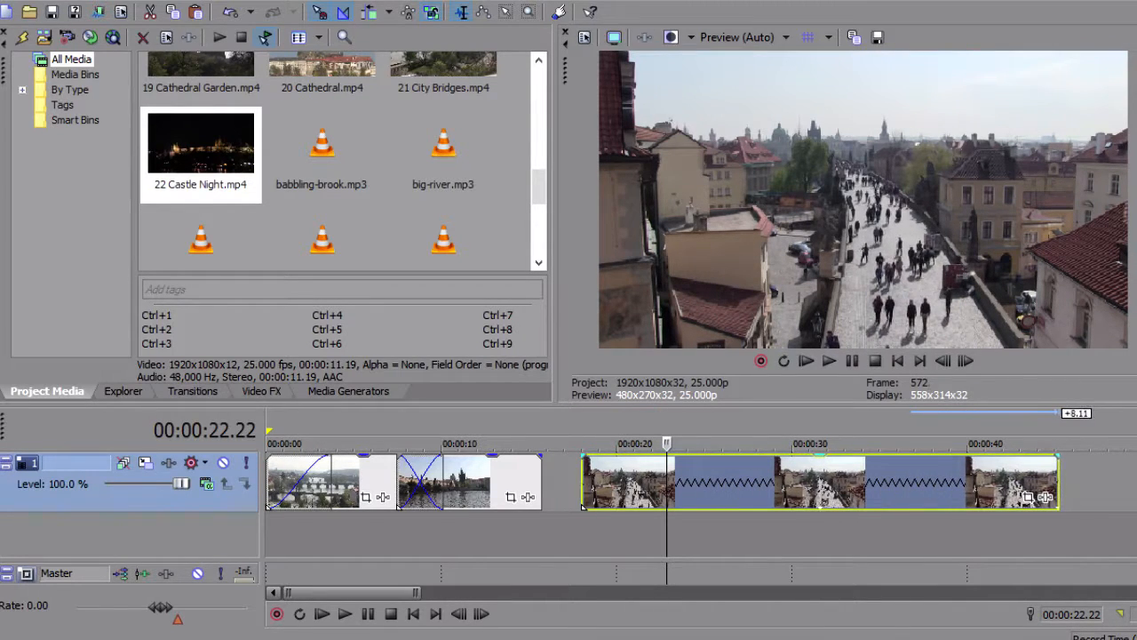
key("space")
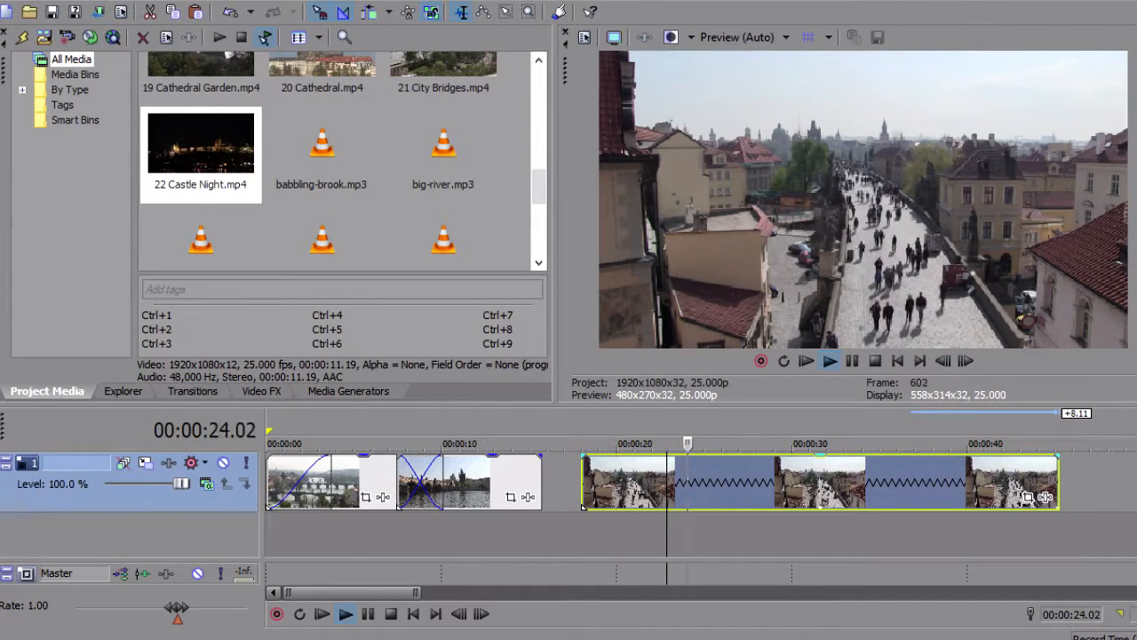
key("space")
Compress the third clip from its start, stretch it back out by about 7:06, and play it back
left_click_drag(583, 484, 702, 484)
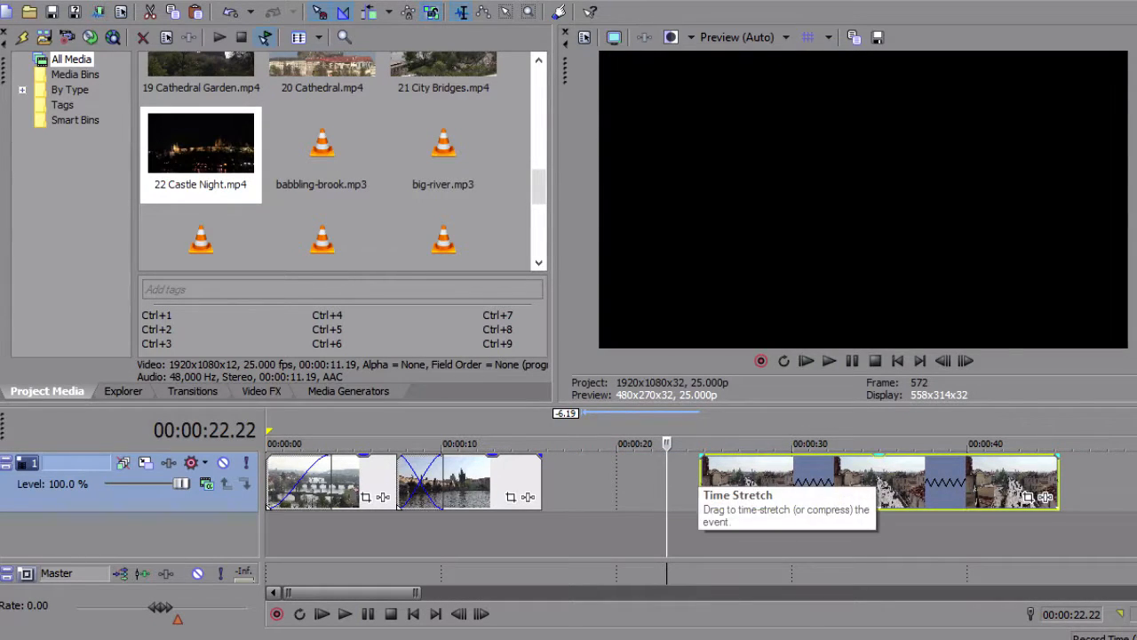
left_click_drag(702, 484, 574, 484)
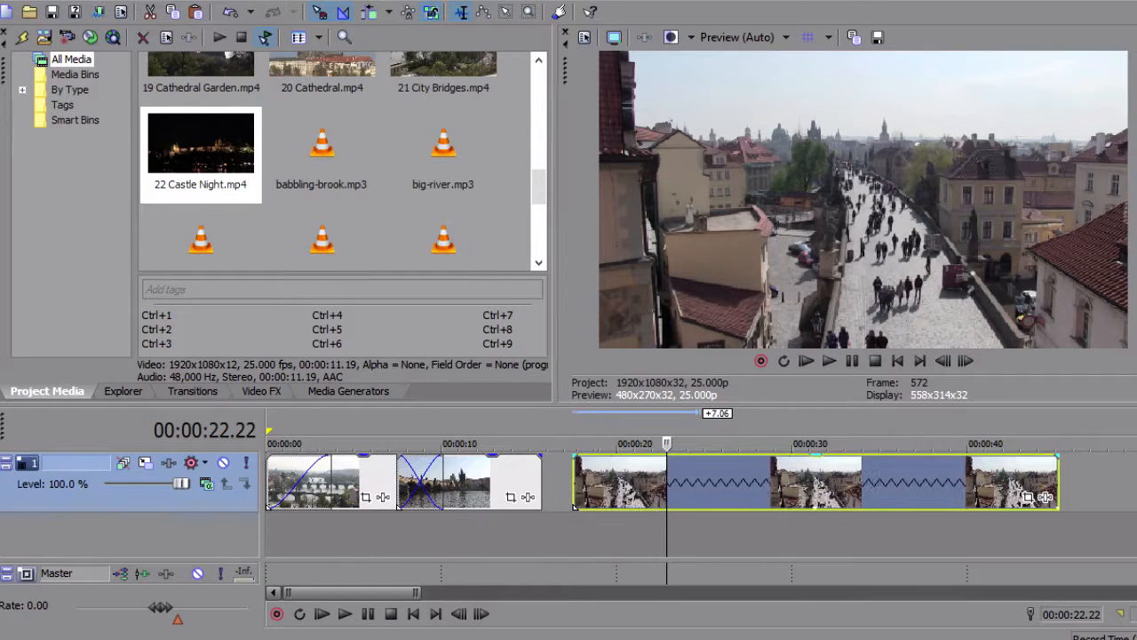
key("space")
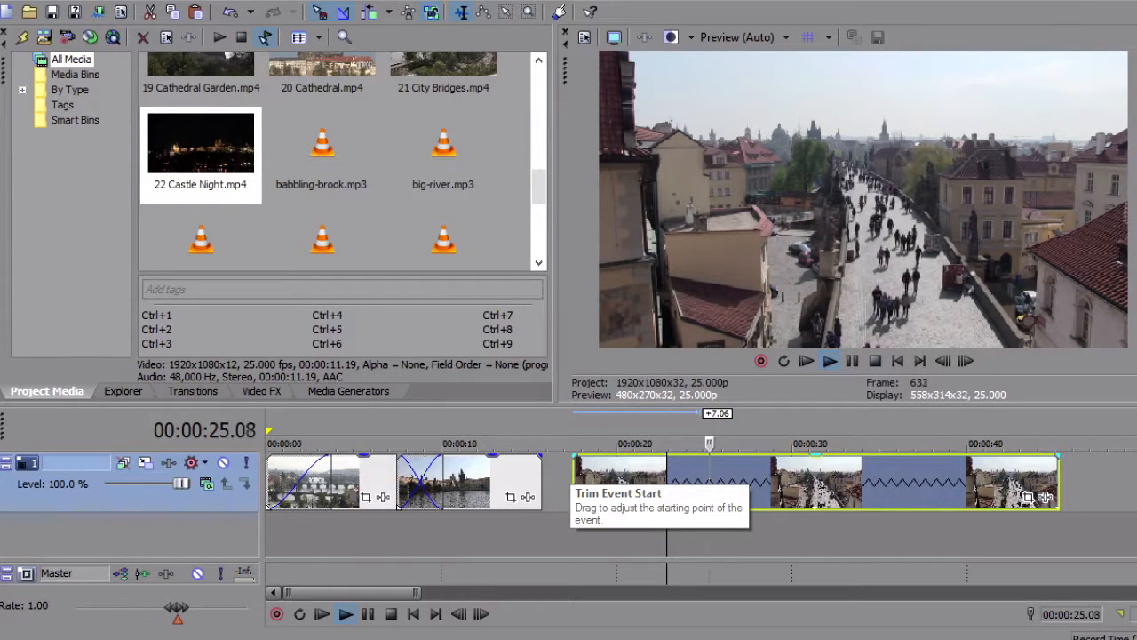
key("space")
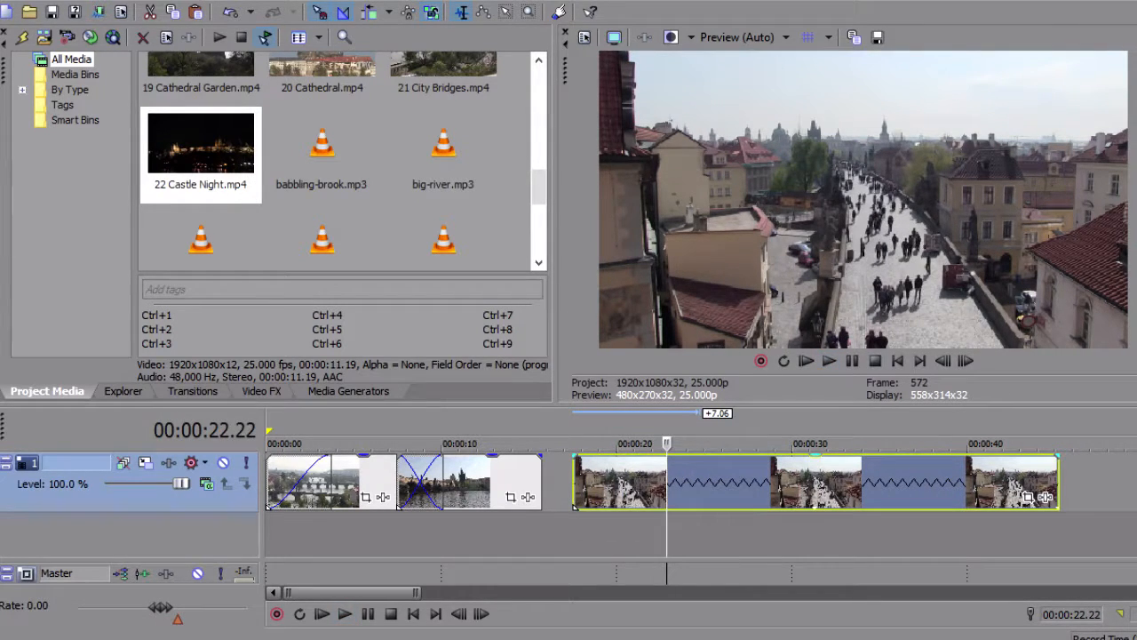
Readjust the third clip's time-stretch so that it ends at about 43 seconds, and play it back
left_click_drag(1045, 497, 1008, 497)
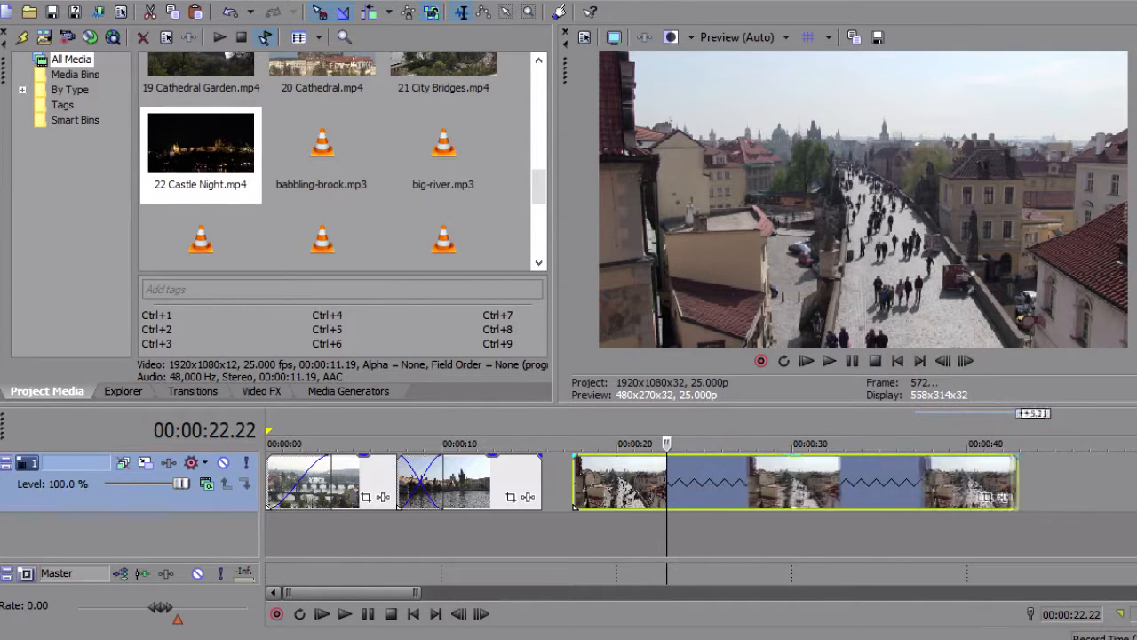
key("space")
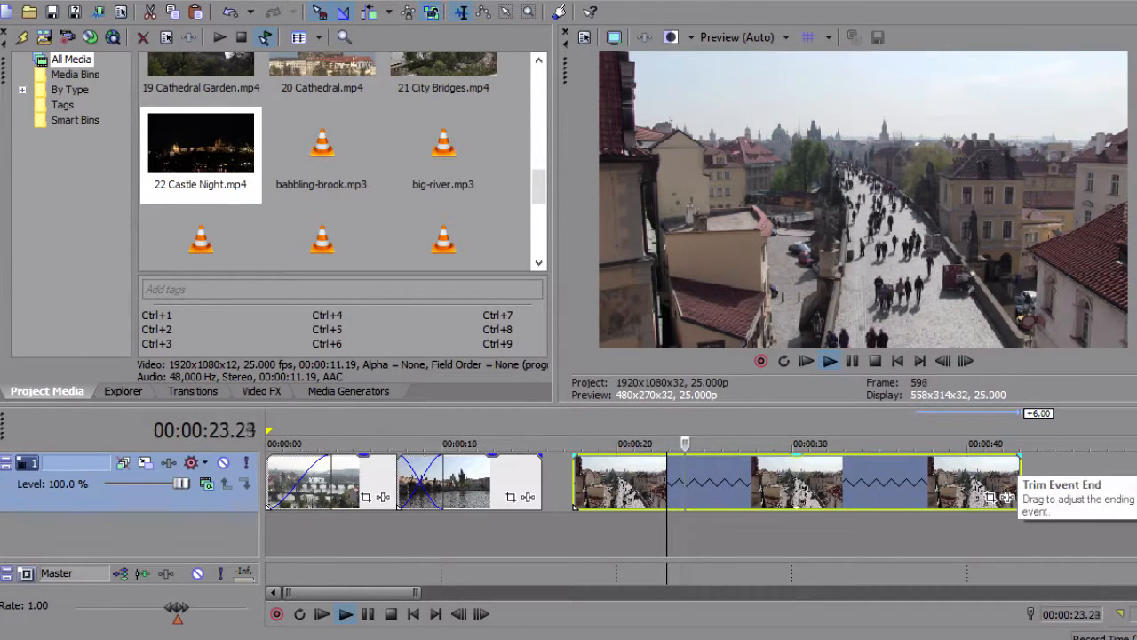
key("space")
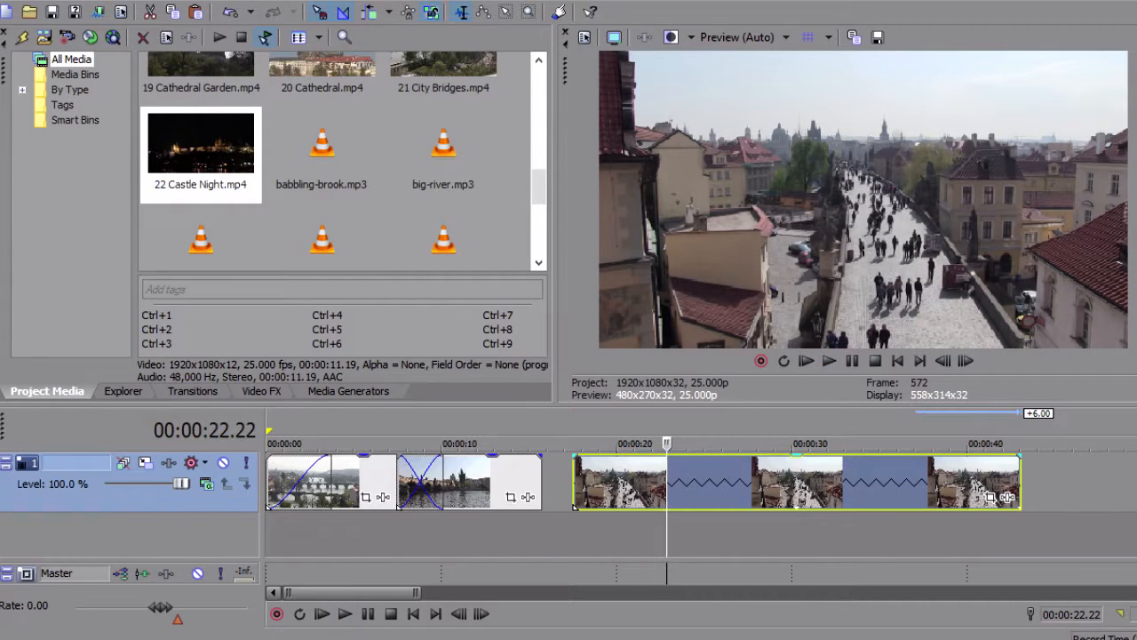
Overlap the third clip onto a shortened second clip for a crossfade of 2:00 and play the sequence from the start
left_click(596, 485)
scroll(597, 484, "up", 1)
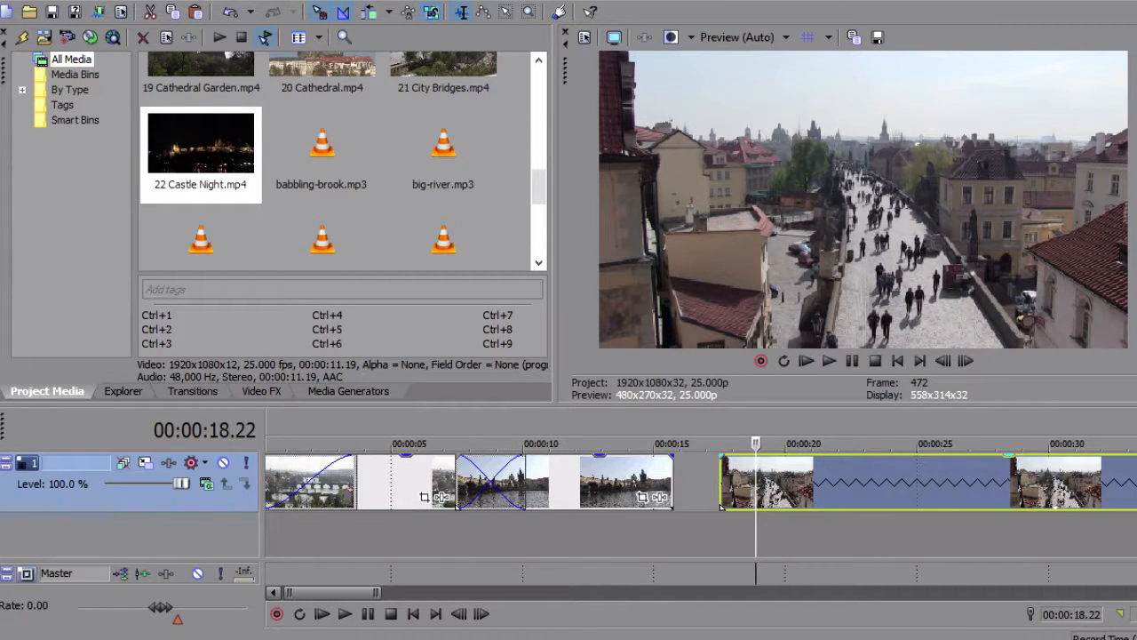
left_click_drag(721, 506, 613, 505)
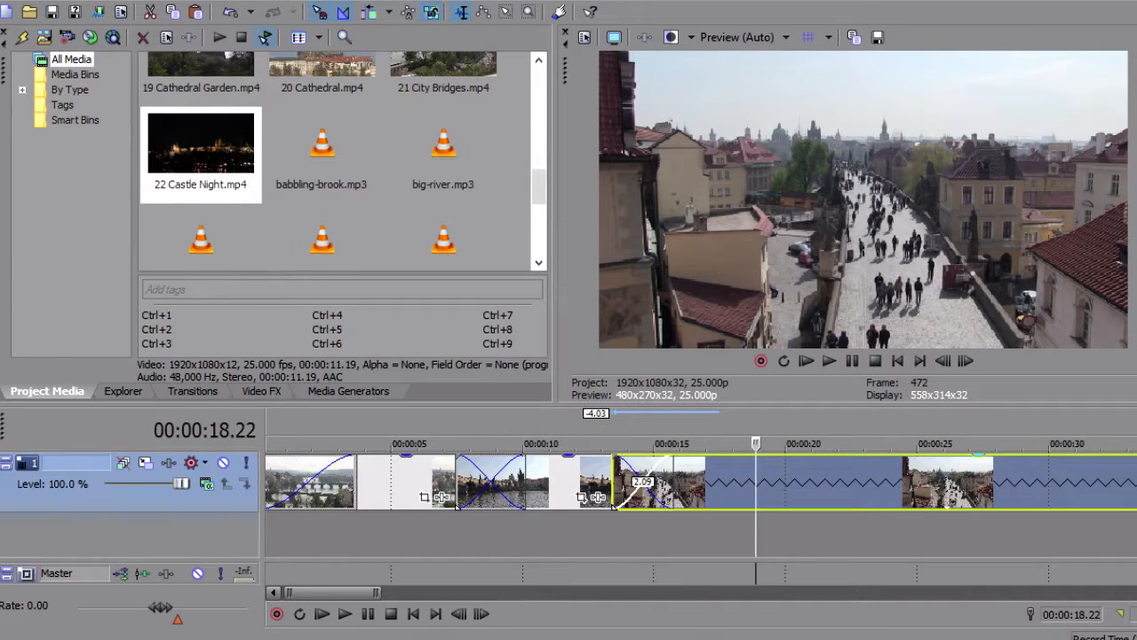
left_click_drag(673, 484, 576, 505)
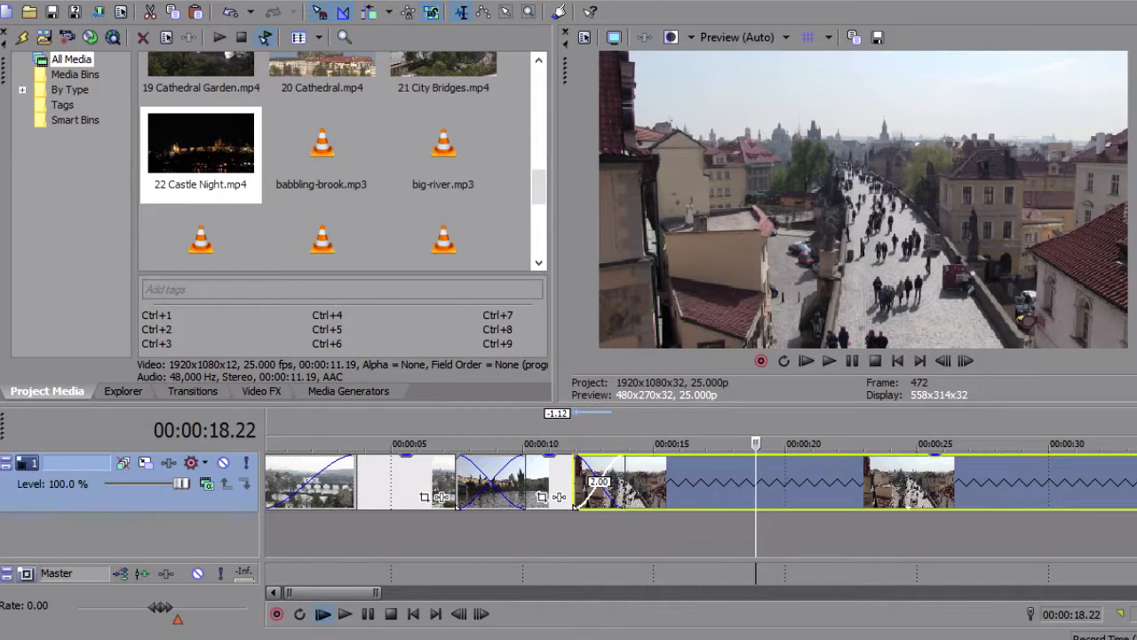
left_click(322, 615)
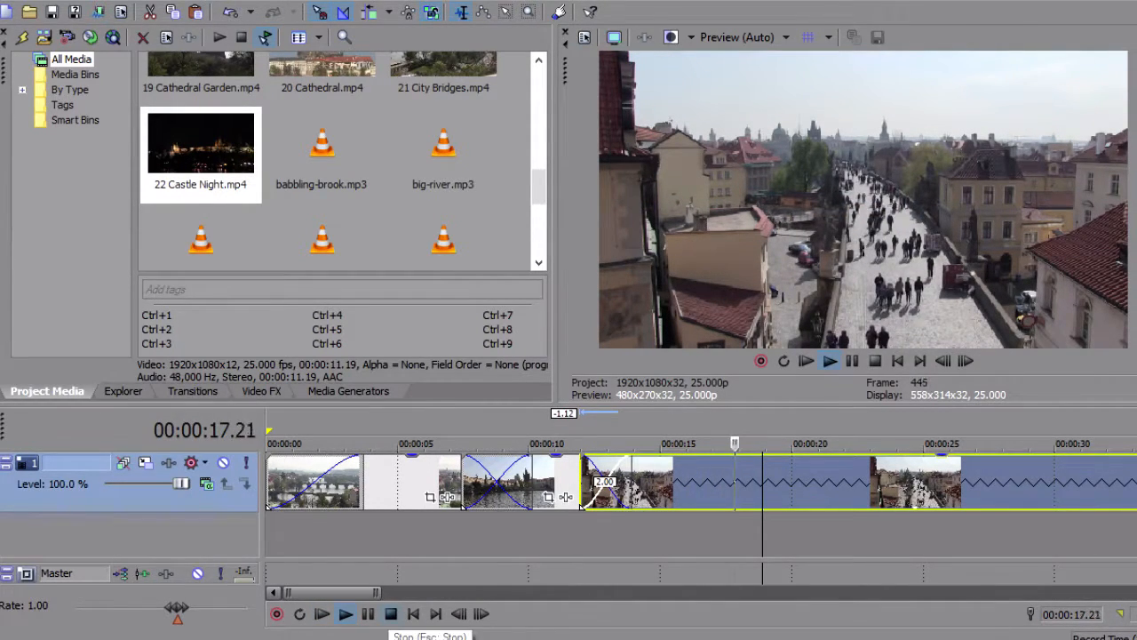
left_click(391, 613)
Shorten the third clip from its end and overlap the fourth clip onto it to form a crossfade
key("Down")
key("Down")
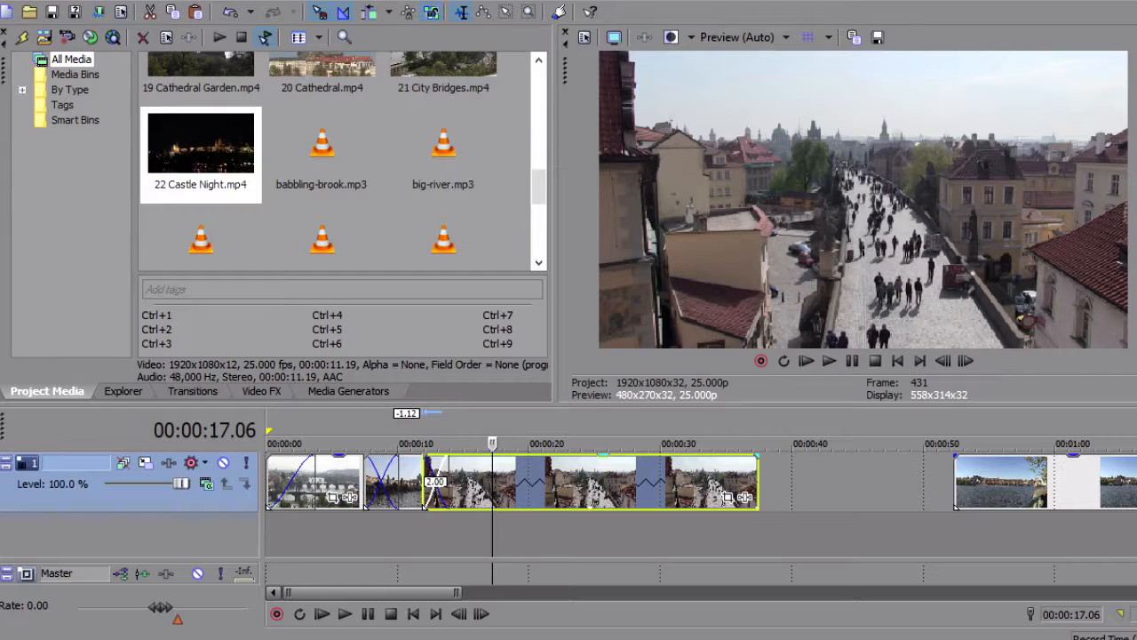
left_click_drag(758, 480, 535, 480)
left_click_drag(1039, 482, 674, 482)
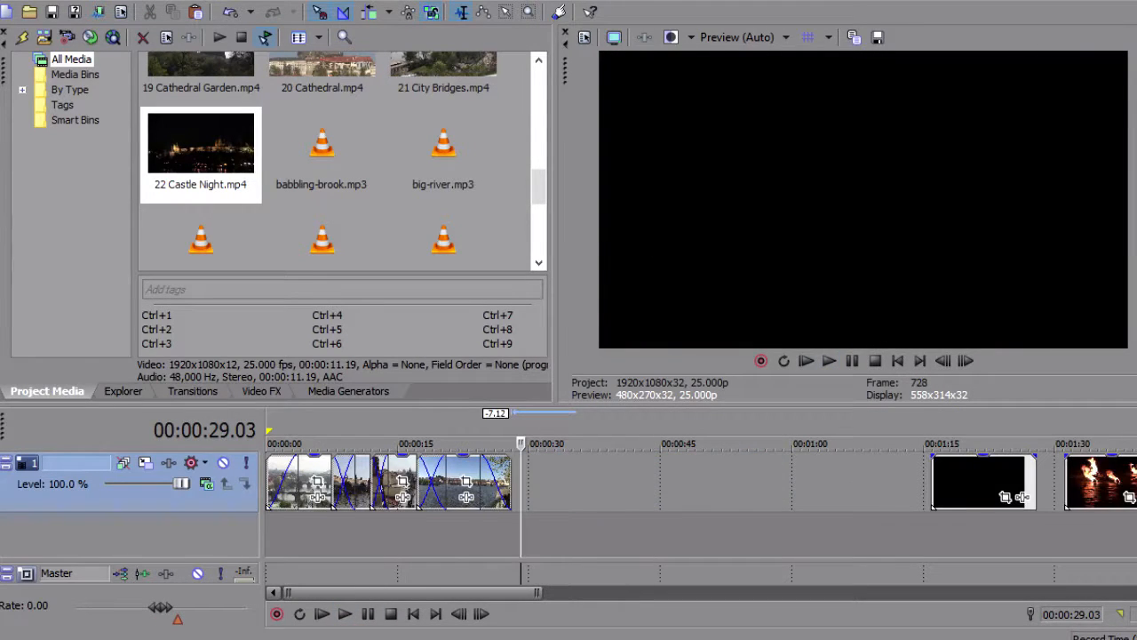
Move the castle square clip earlier so it starts at about 35 seconds, and play it back
left_click_drag(983, 480, 609, 481)
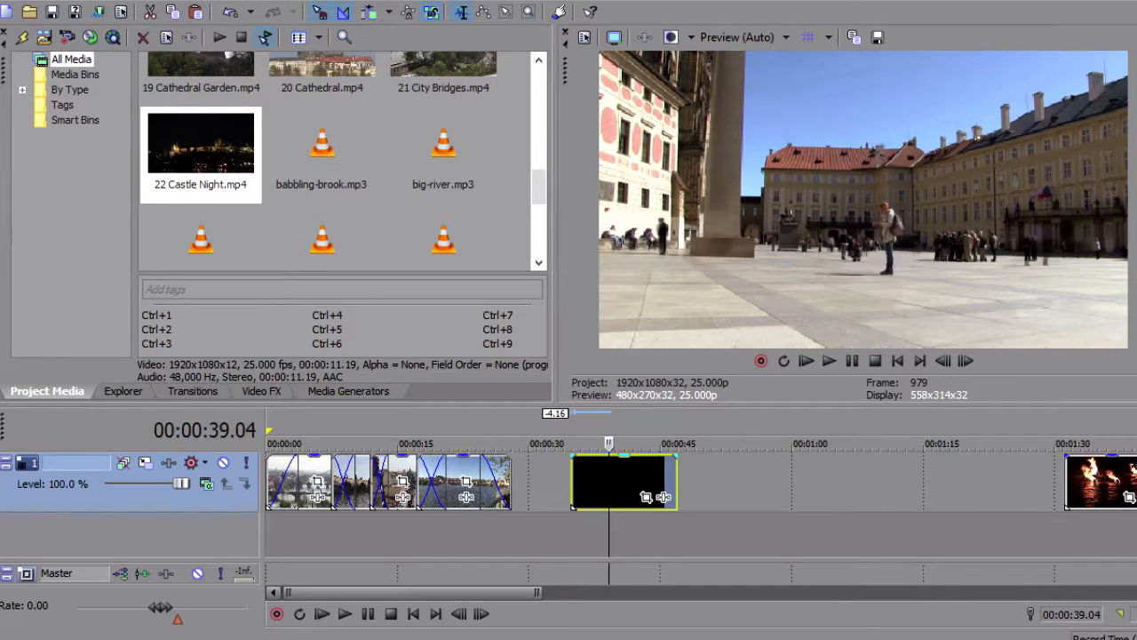
left_click(590, 481)
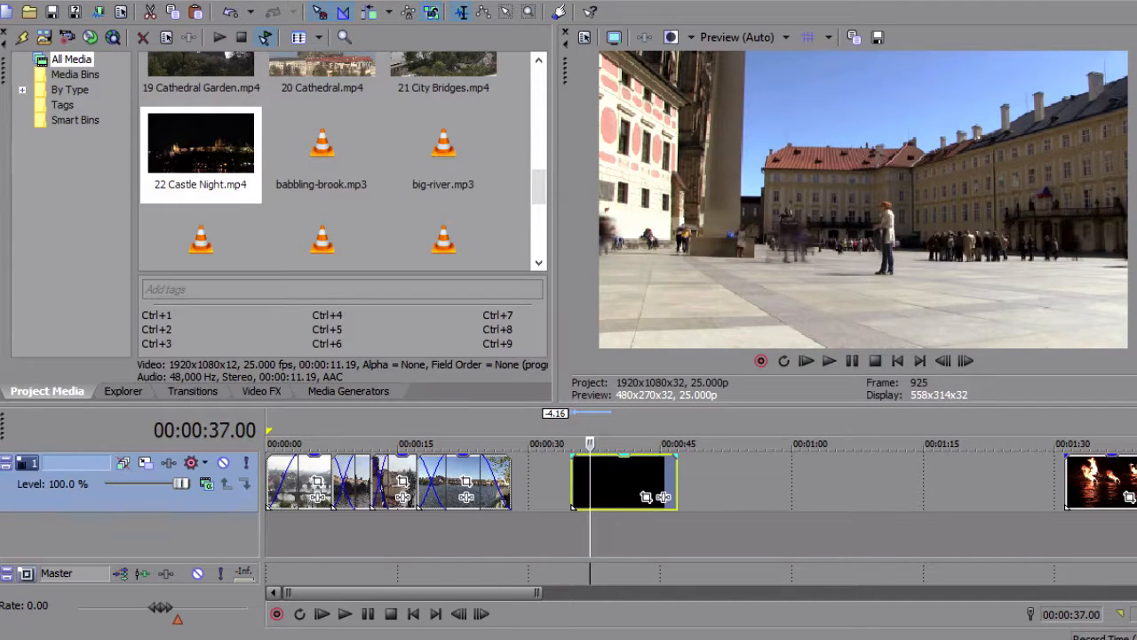
left_click(579, 481)
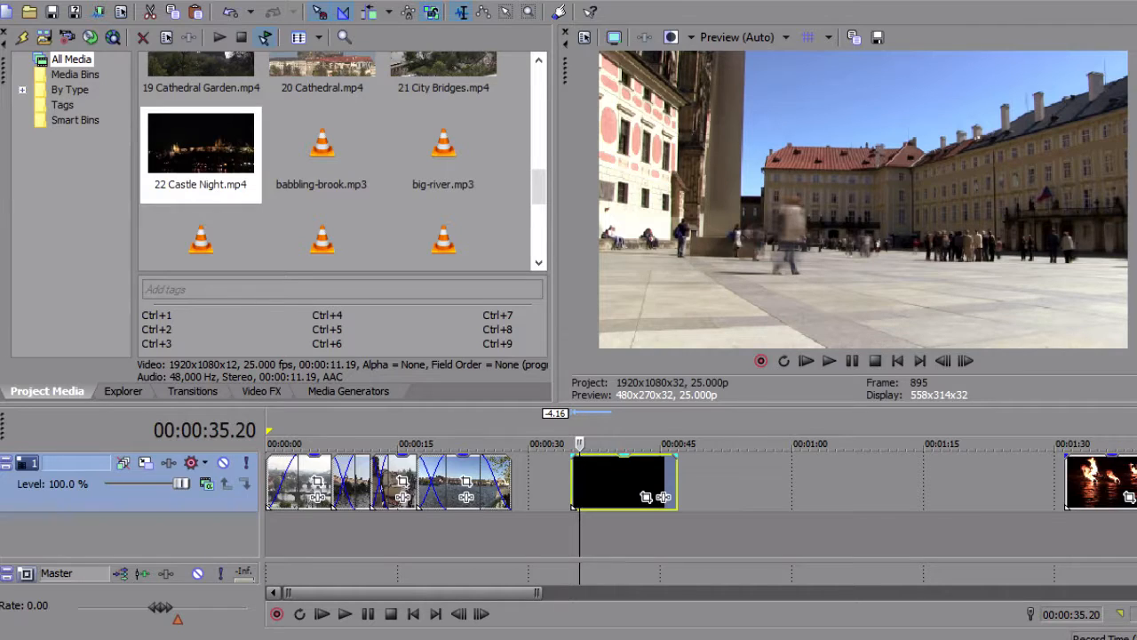
key("space")
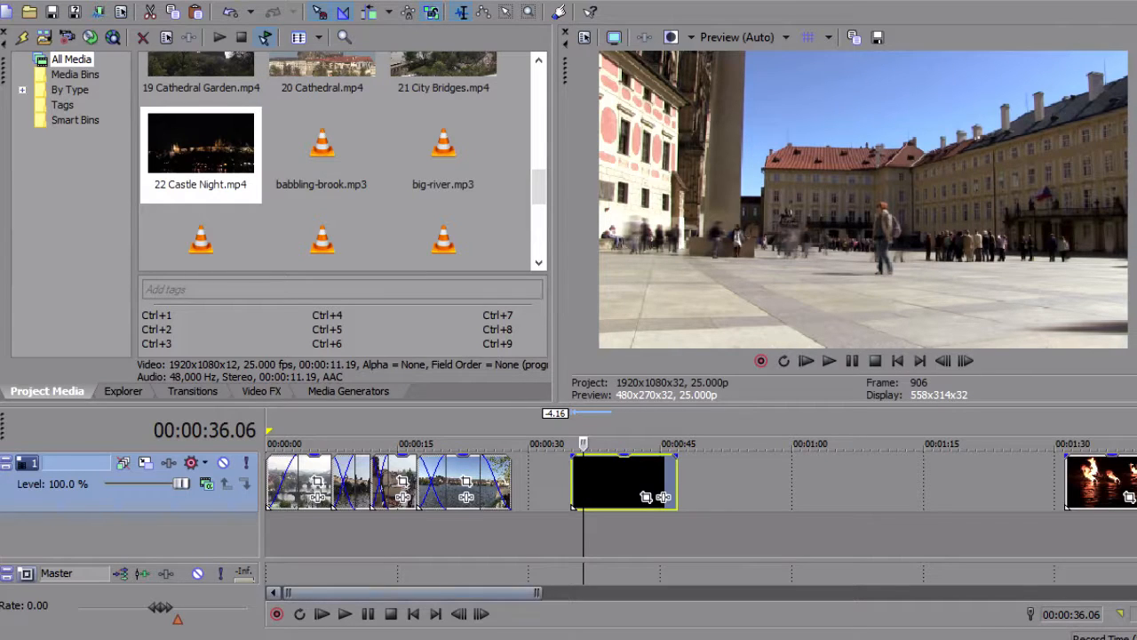
left_click(345, 613)
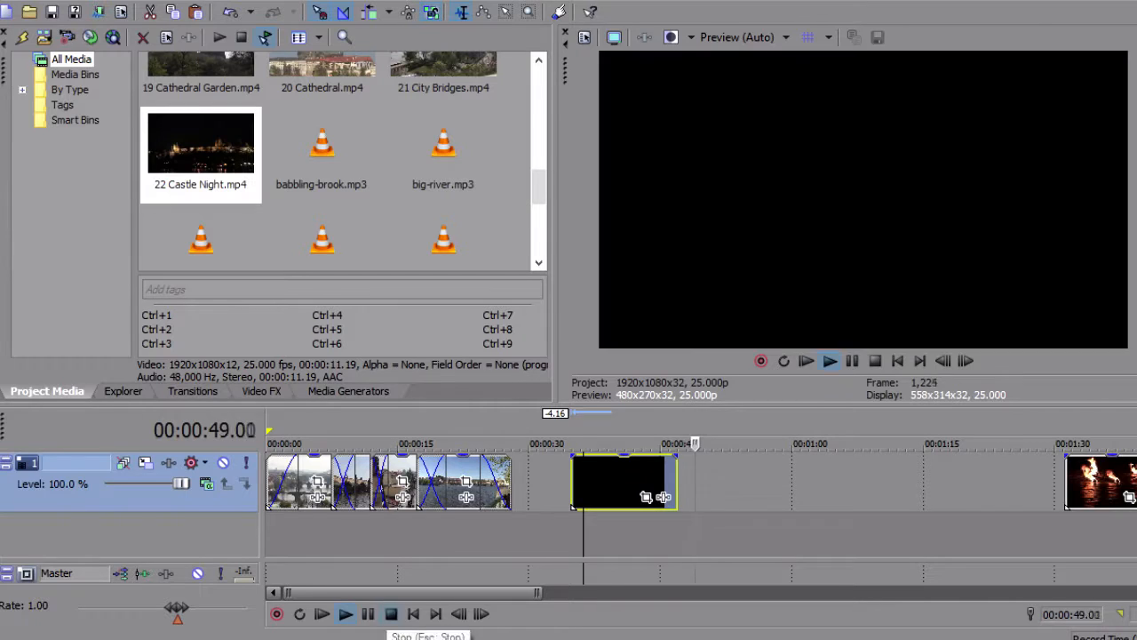
key("space")
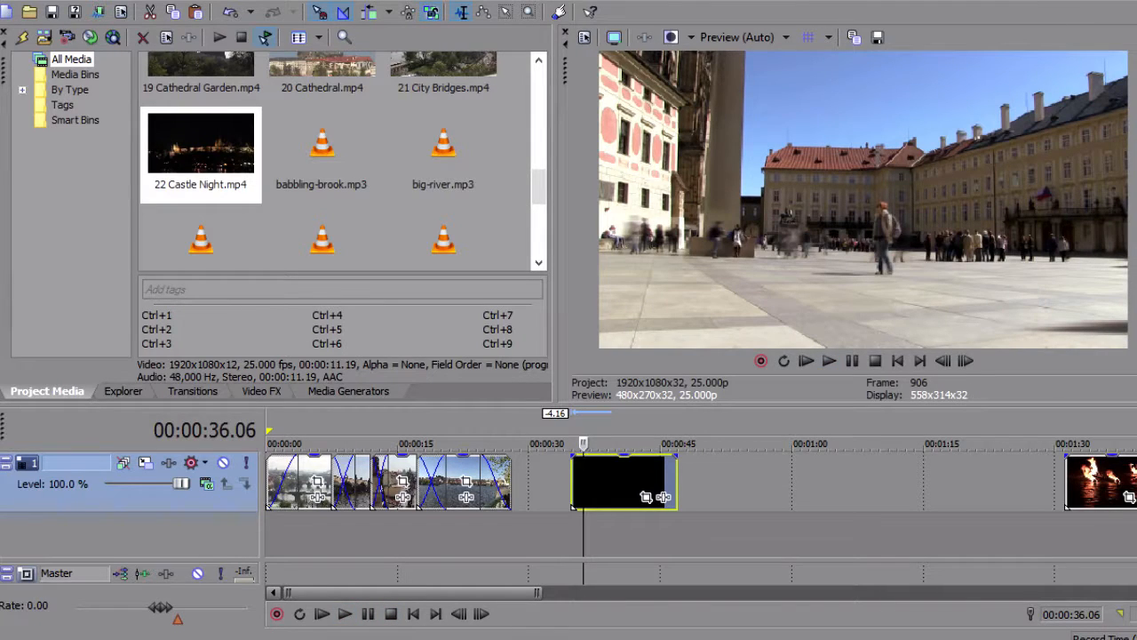
Move the castle square clip to start at about 29 seconds, just after the river clip, and play the transition
left_click_drag(622, 480, 561, 480)
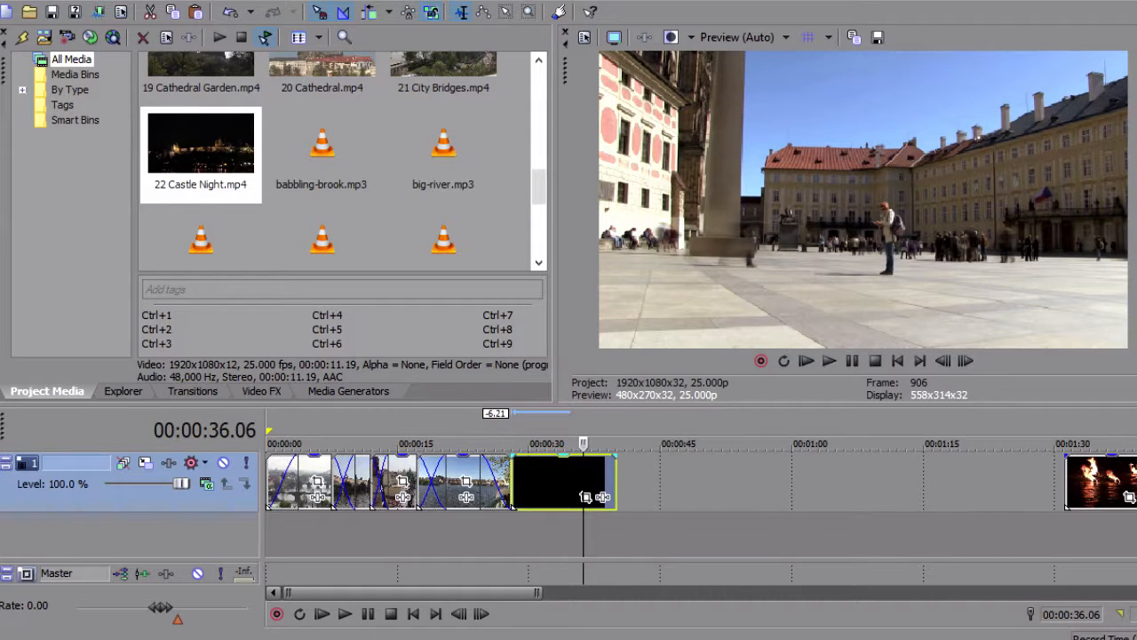
left_click_drag(561, 480, 569, 480)
left_click(488, 443)
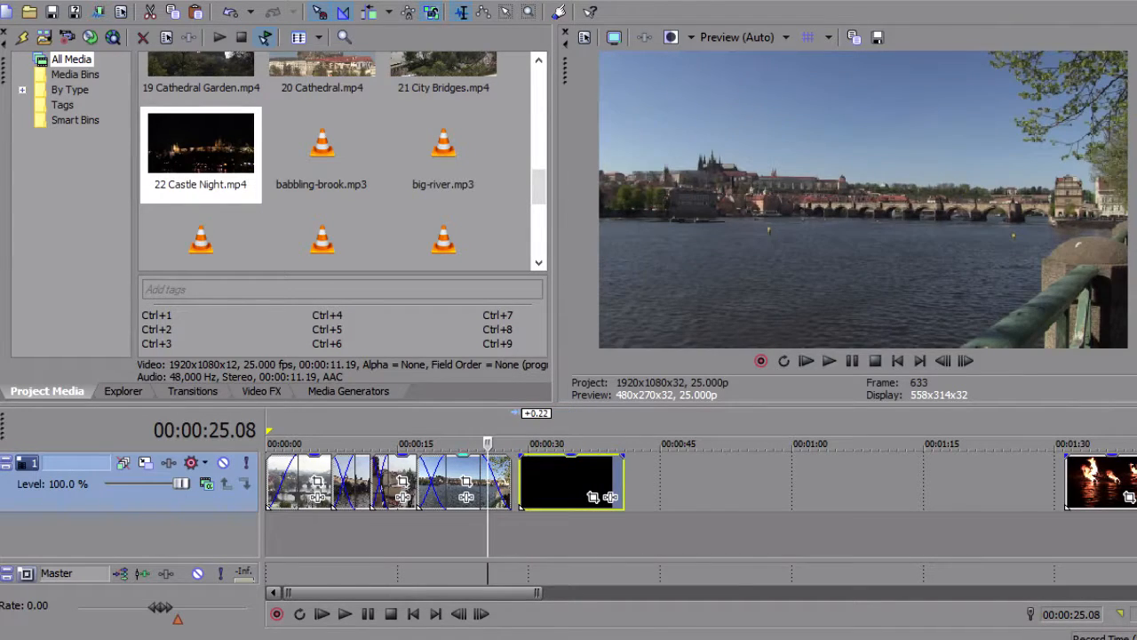
key("space")
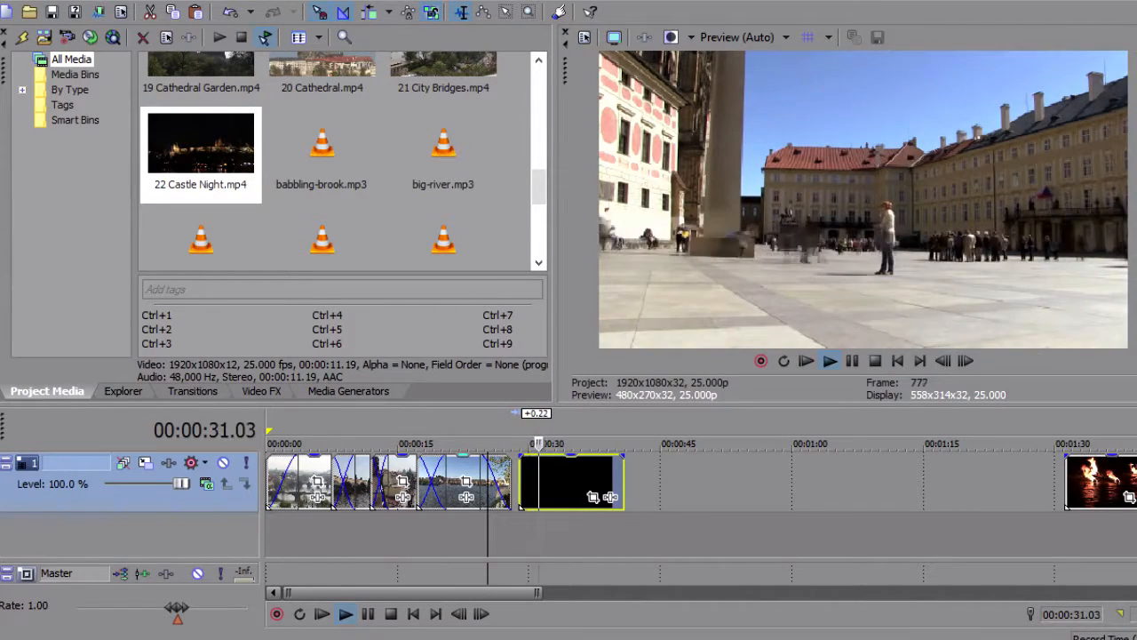
key("space")
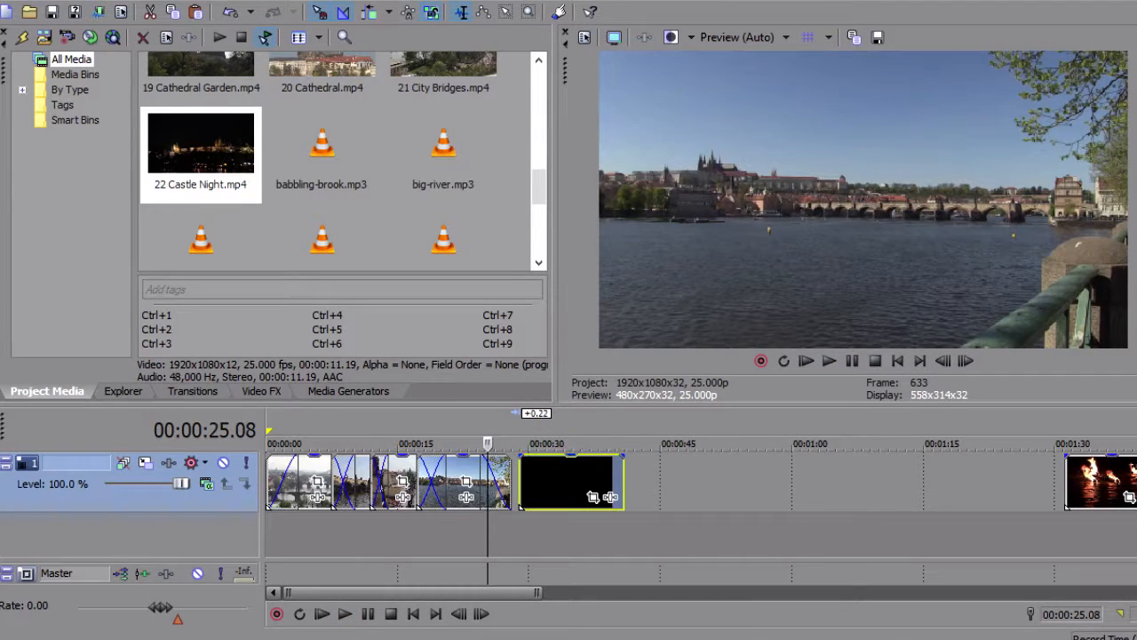
Add a fade-out of about 3.6 seconds to the castle square clip, and bring the burning torches clip to about 56 seconds for preview
left_click_drag(622, 457, 597, 457)
left_click_drag(1102, 484, 795, 484)
left_click(780, 467)
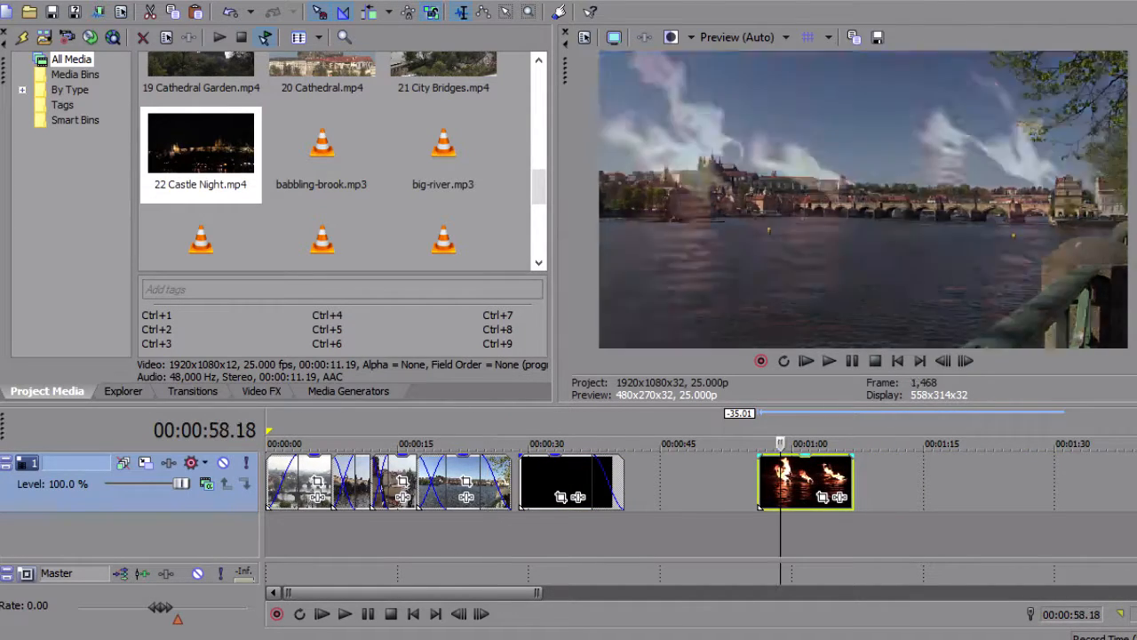
key("space")
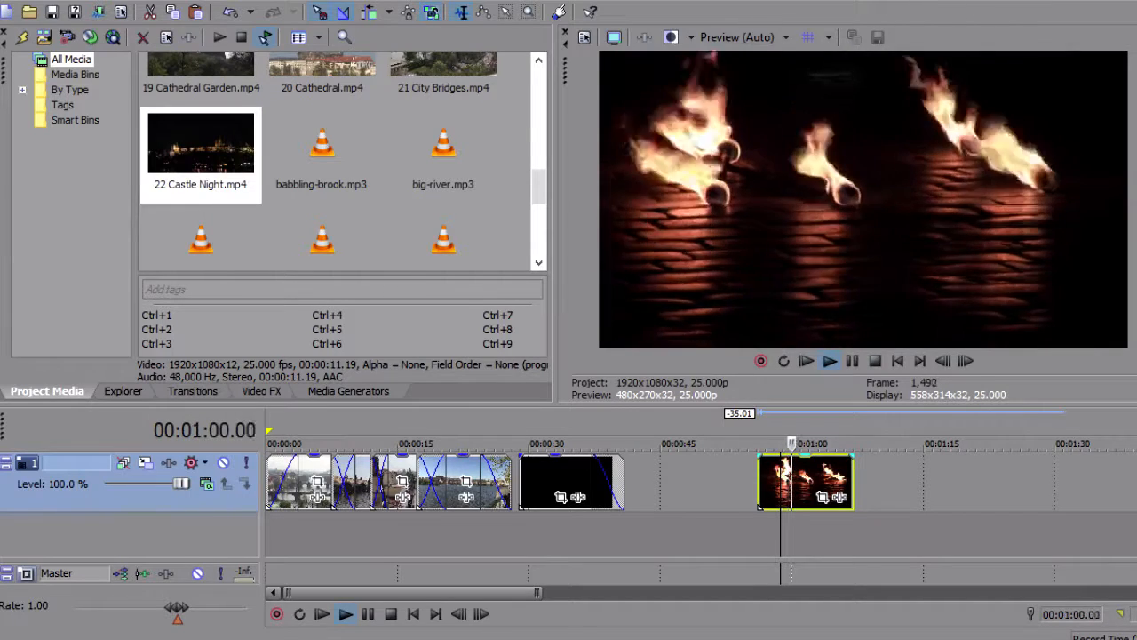
key("space")
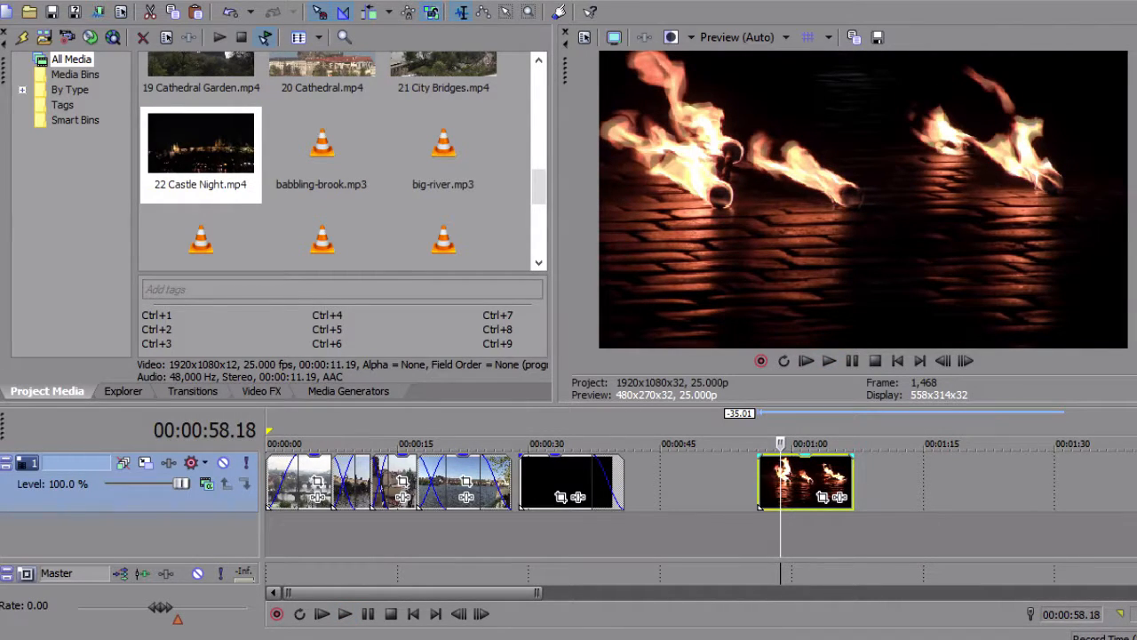
Move the burning torches clip so it starts directly at the end of the castle square clip
left_click_drag(804, 484, 671, 484)
left_click(626, 484)
scroll(627, 484, "up", 3)
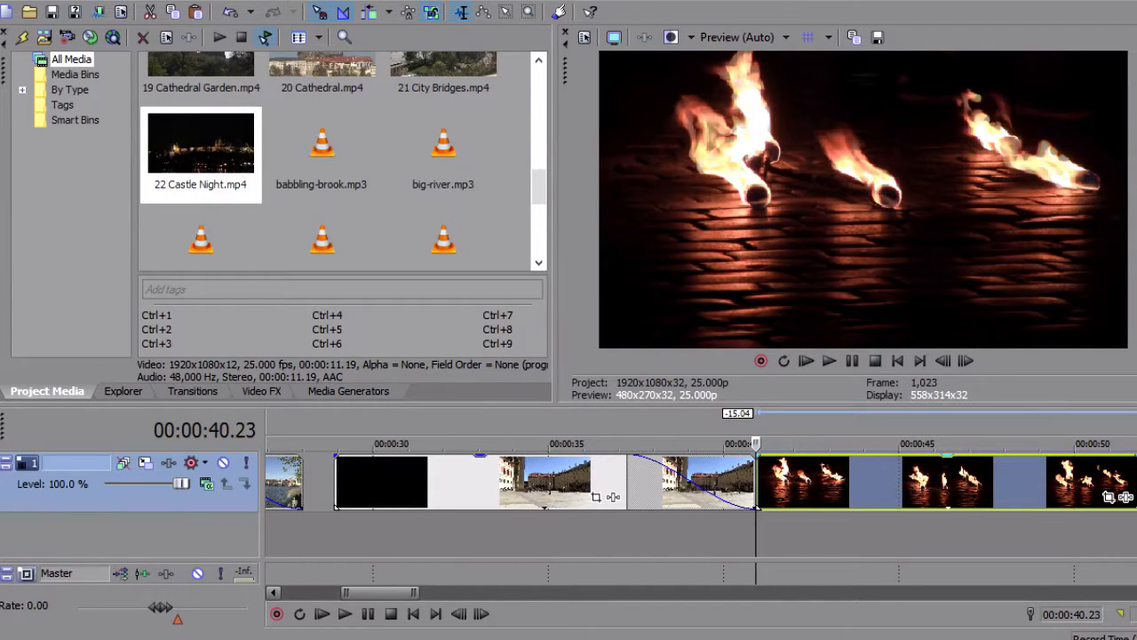
scroll(756, 485, "down", 3)
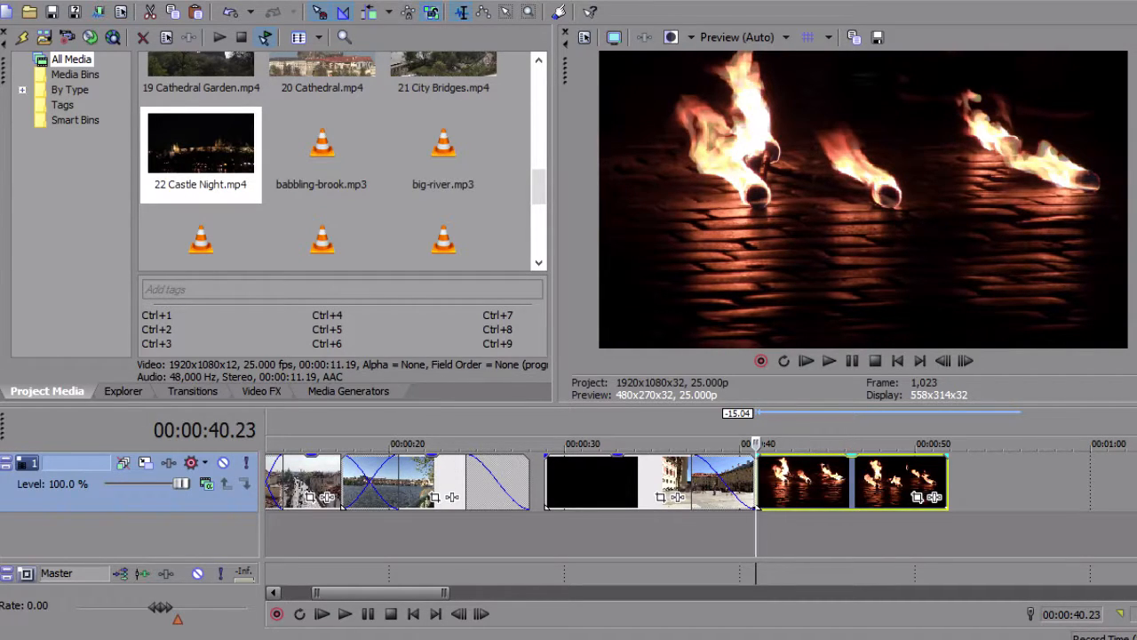
Overlap the fire dancer clip onto the shortened burning torches clip for a crossfade of 0:10, and play it back
left_click(808, 482)
scroll(807, 482, "down", 2)
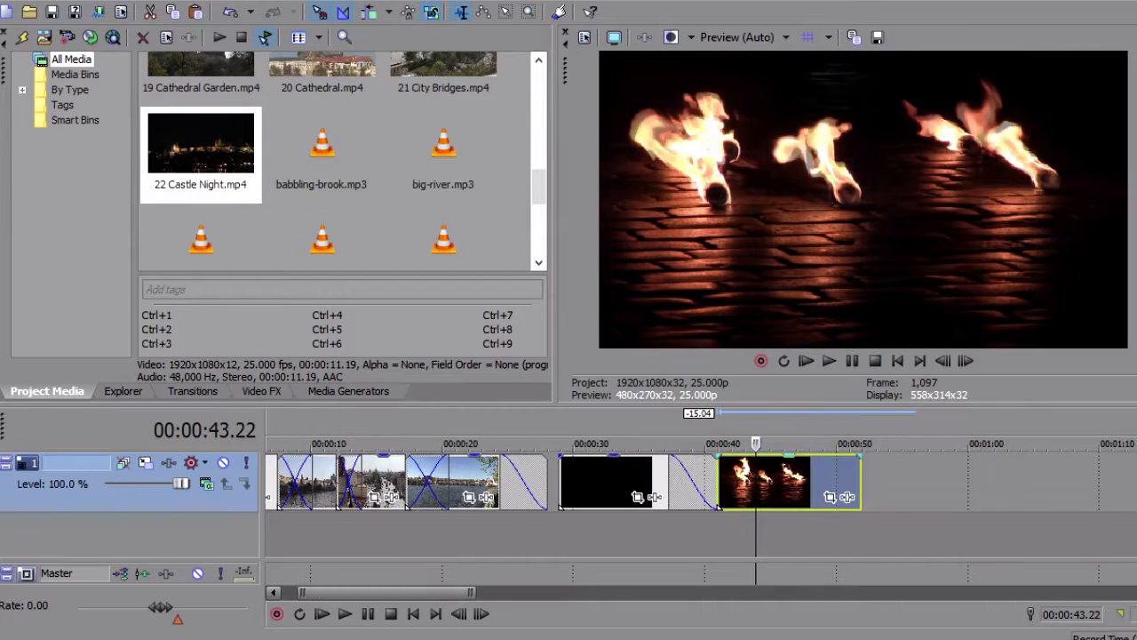
scroll(808, 481, "down", 2)
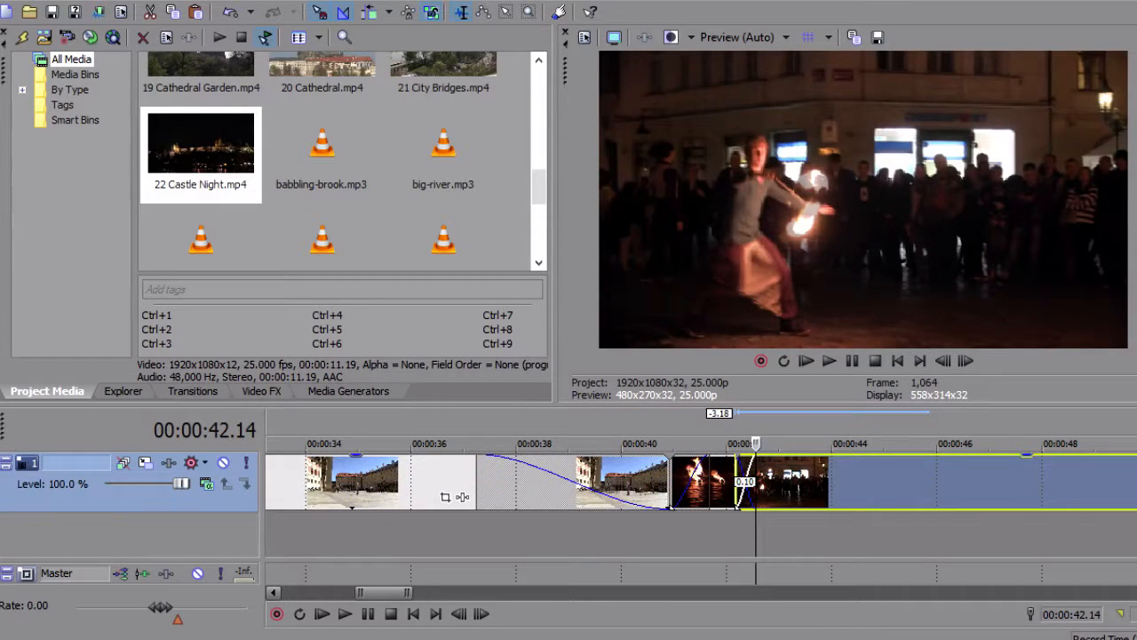
left_click(718, 444)
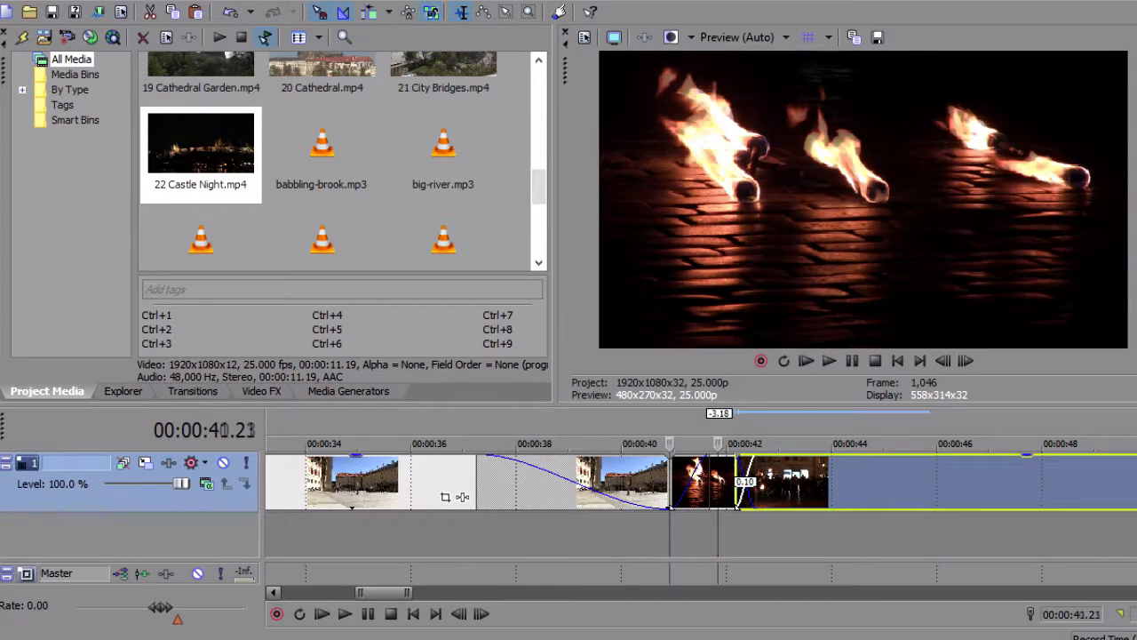
left_click(671, 444)
key("space")
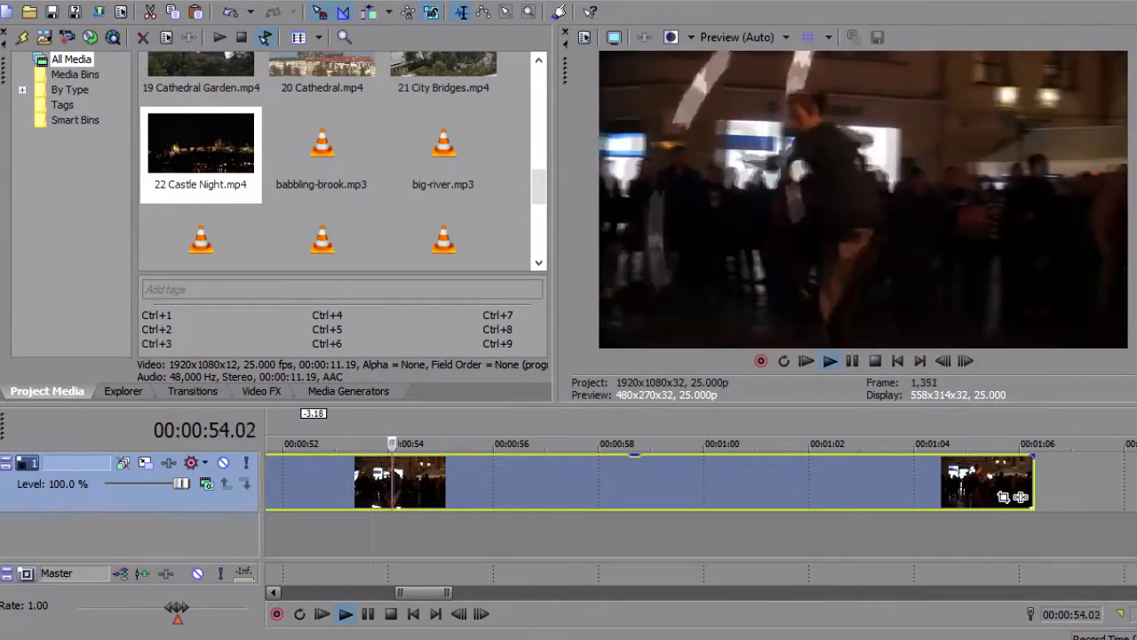
key("space")
Shorten the fire dancer clip to end at about 44 seconds, and play through the night street walk clip
scroll(907, 485, "down", 1)
left_click(907, 484)
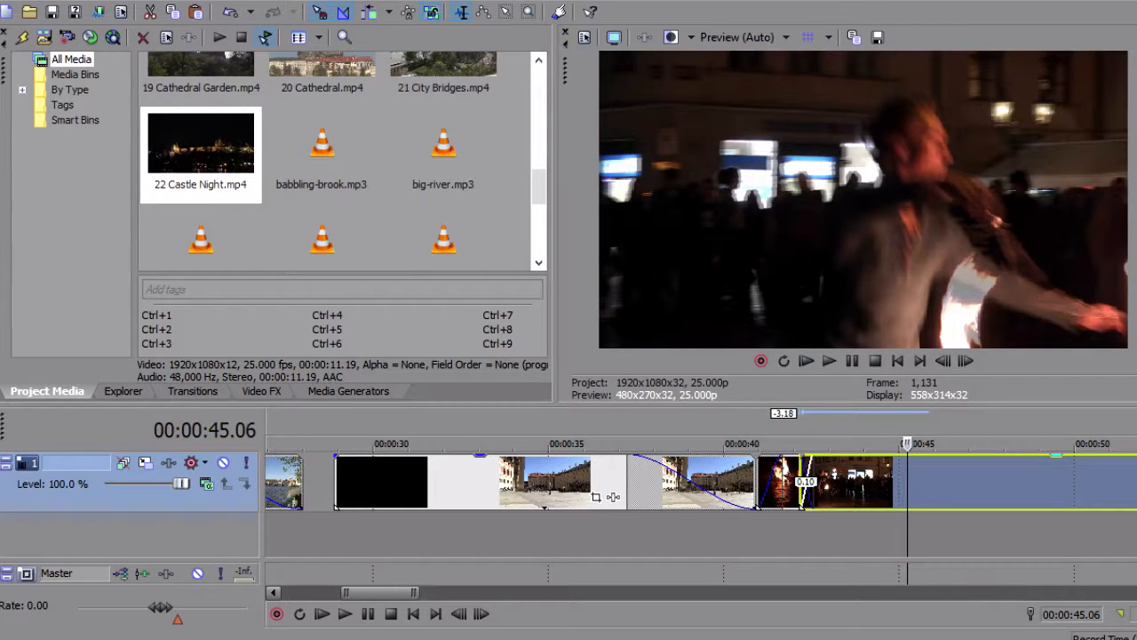
scroll(604, 484, "down", 1)
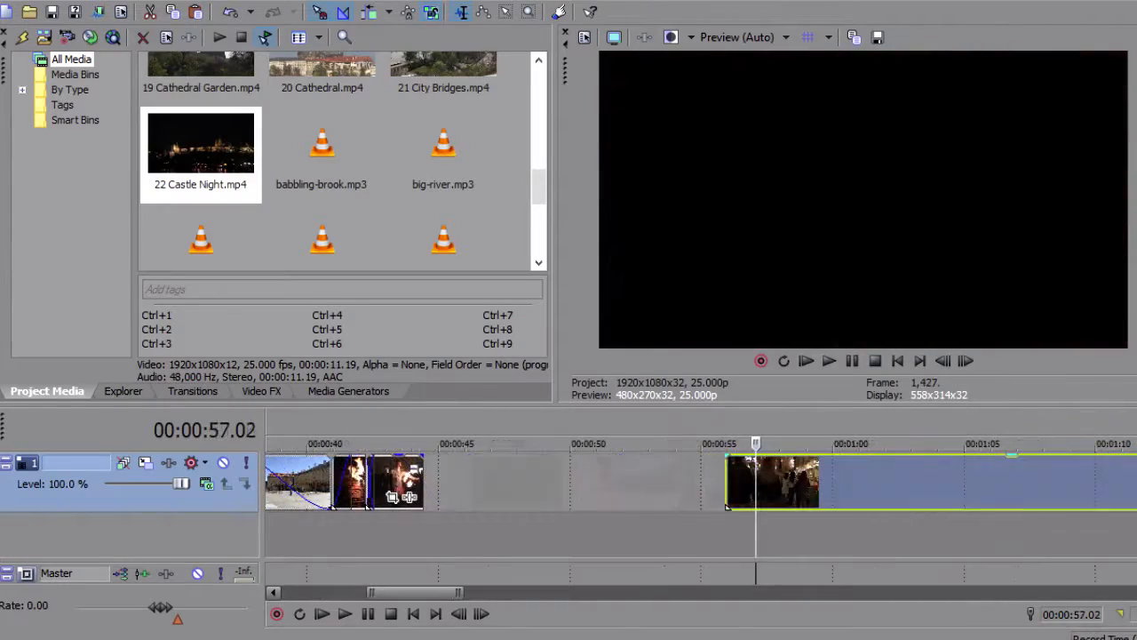
key("space")
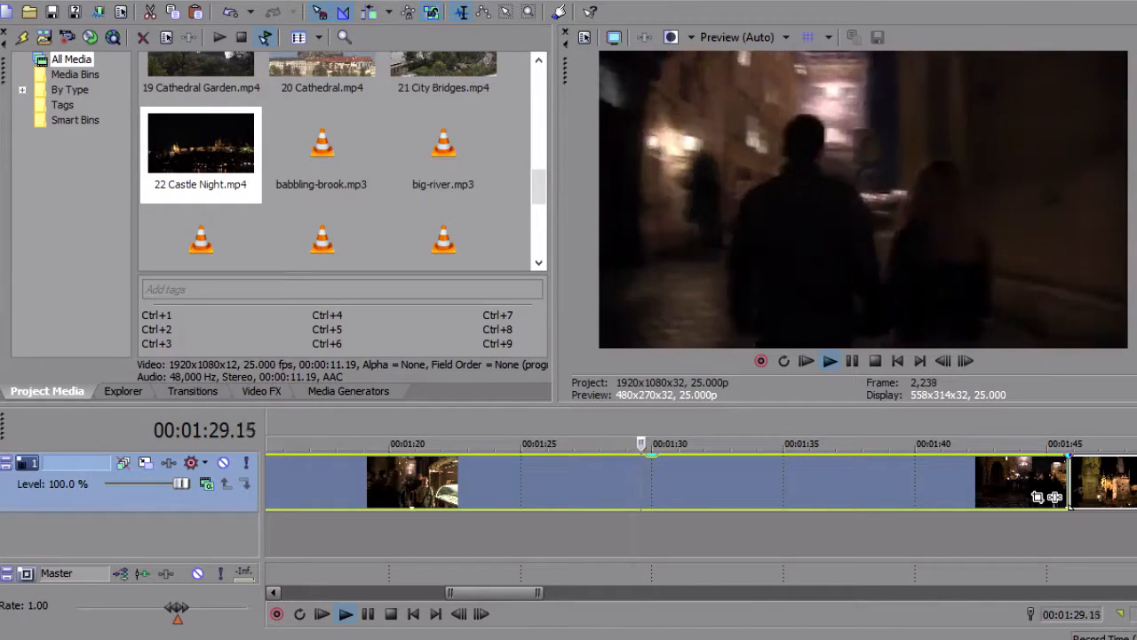
scroll(666, 524, "down", 4)
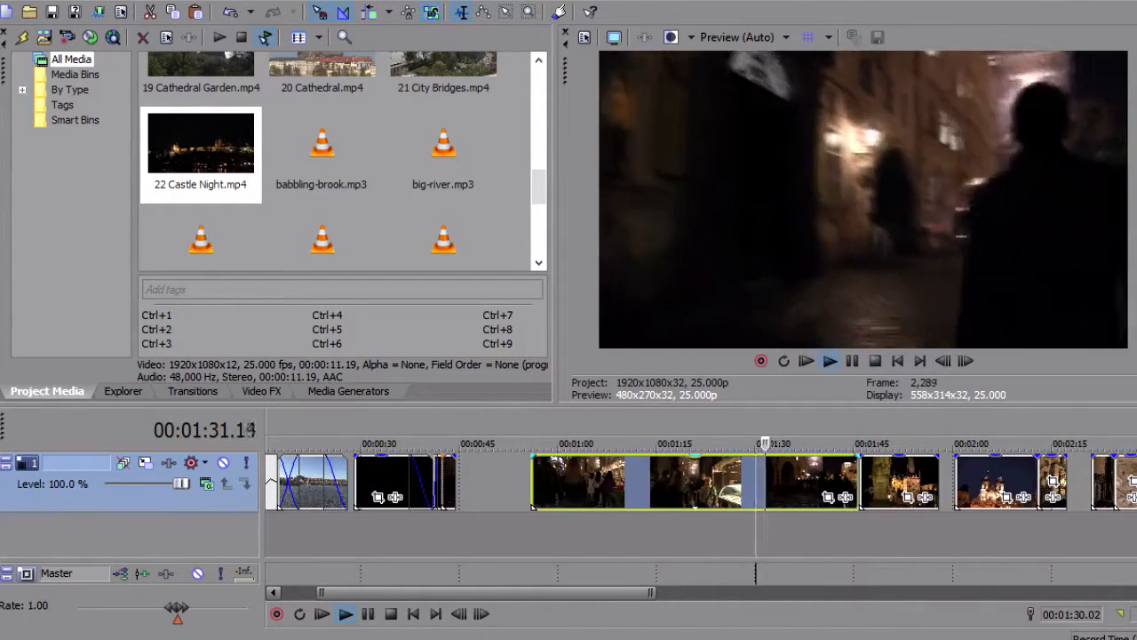
left_click(667, 531)
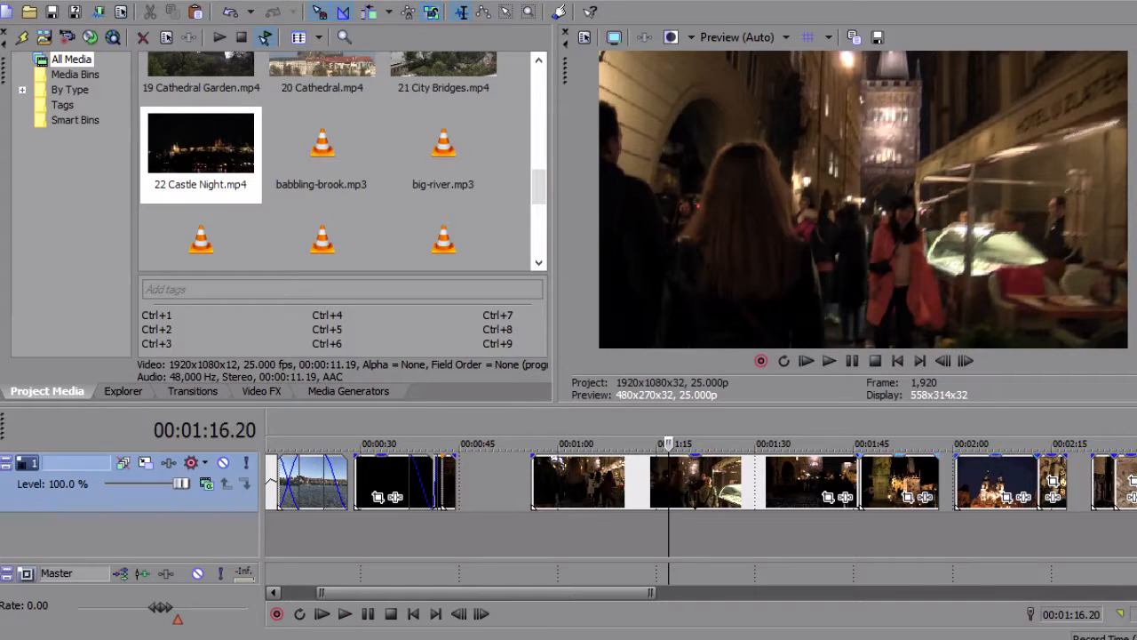
Move the night street walk clip about 2:11 earlier, time-compress it from its end by about 32:15, and play it
left_click_drag(622, 483, 606, 482)
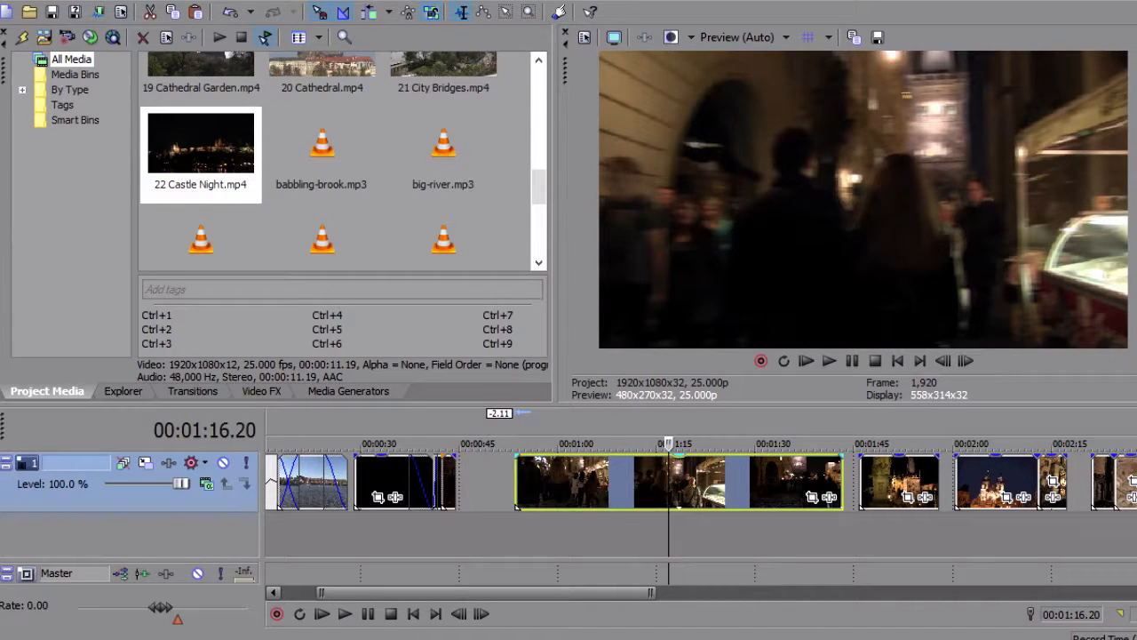
left_click_drag(842, 482, 629, 485)
left_click(516, 483)
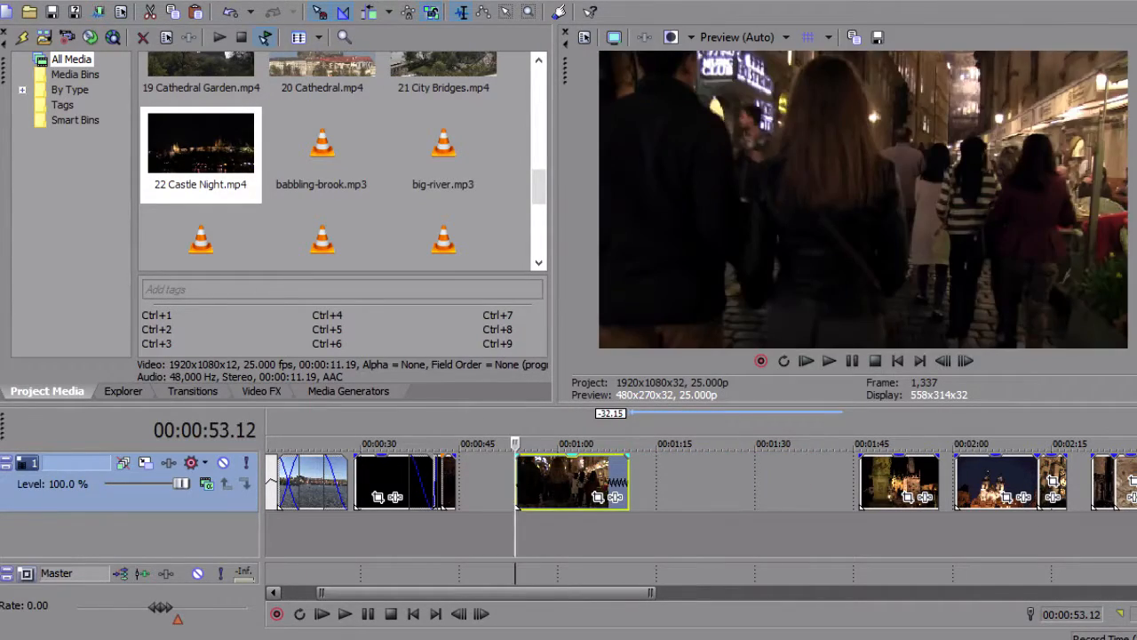
key("space")
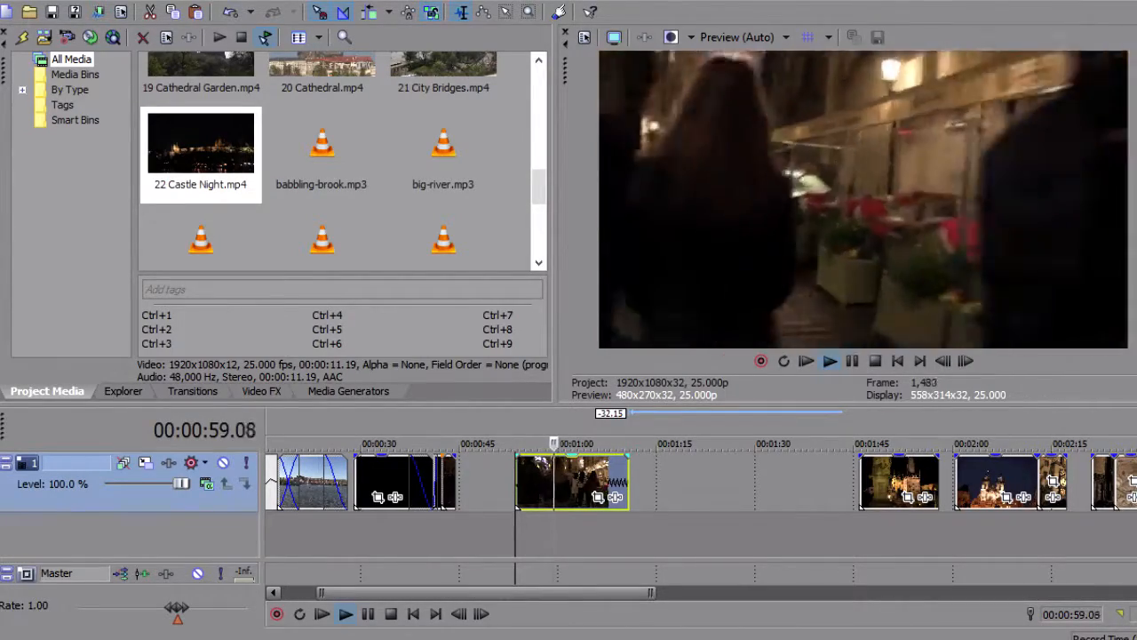
key("space")
Compress the night street walk clip by about 4:21 more from its end, and play it back
left_click_drag(628, 485, 598, 485)
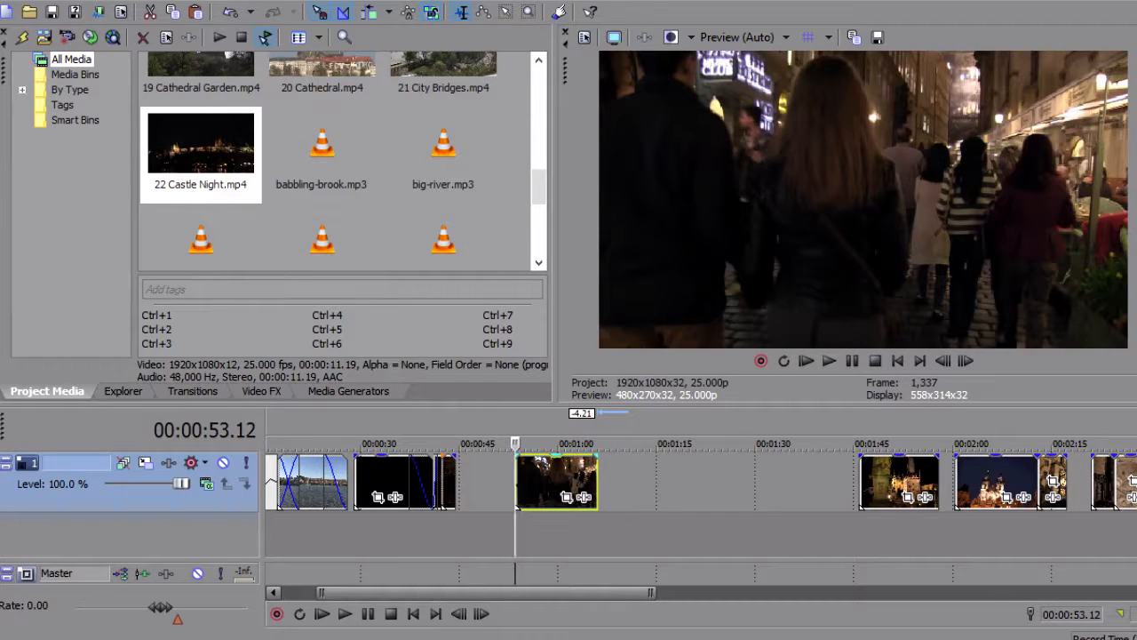
key("space")
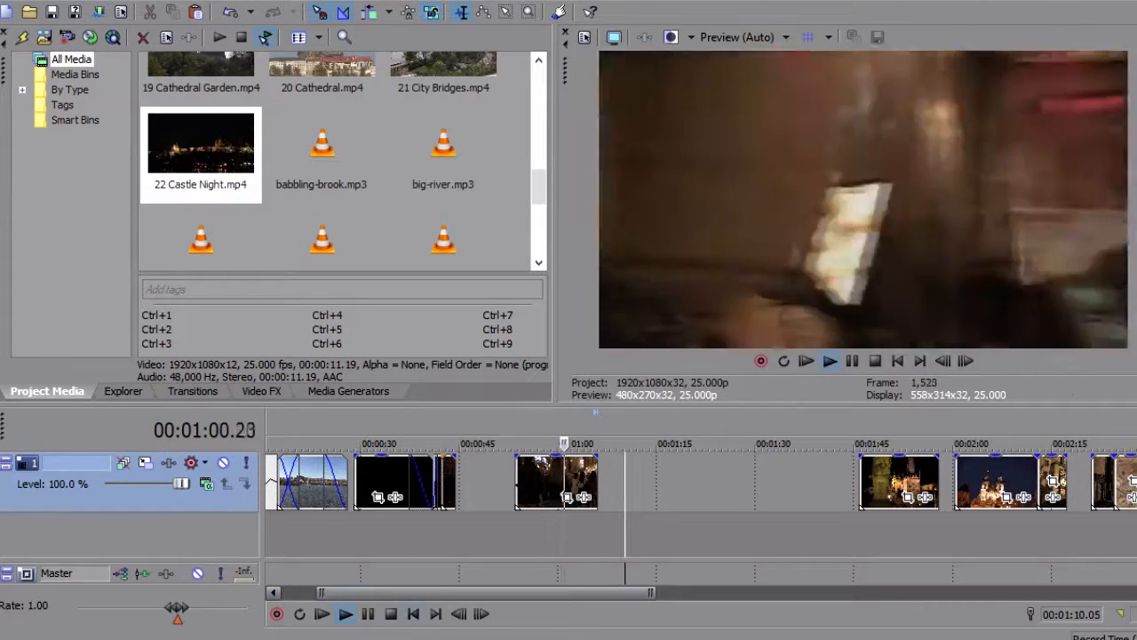
left_click(391, 614)
Overlap the night street walk clip onto the fire dancer clip for a crossfade of 0:13, and play from the torches clip
left_click(458, 498)
scroll(457, 498, "up", 3)
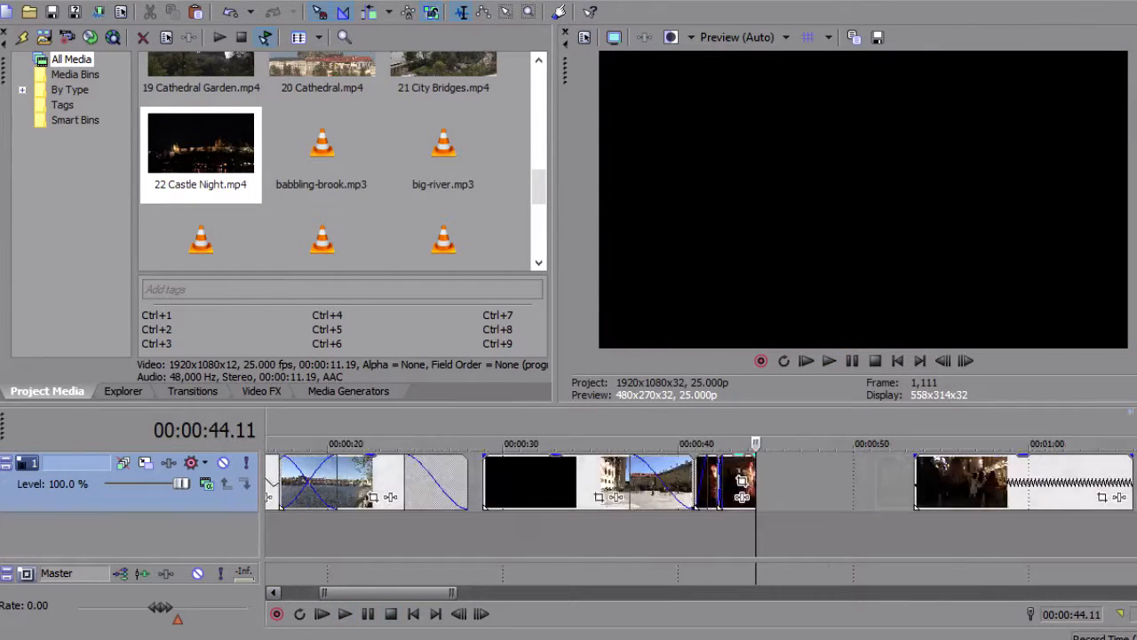
scroll(511, 480, "up", 2)
left_click_drag(1109, 485, 837, 485)
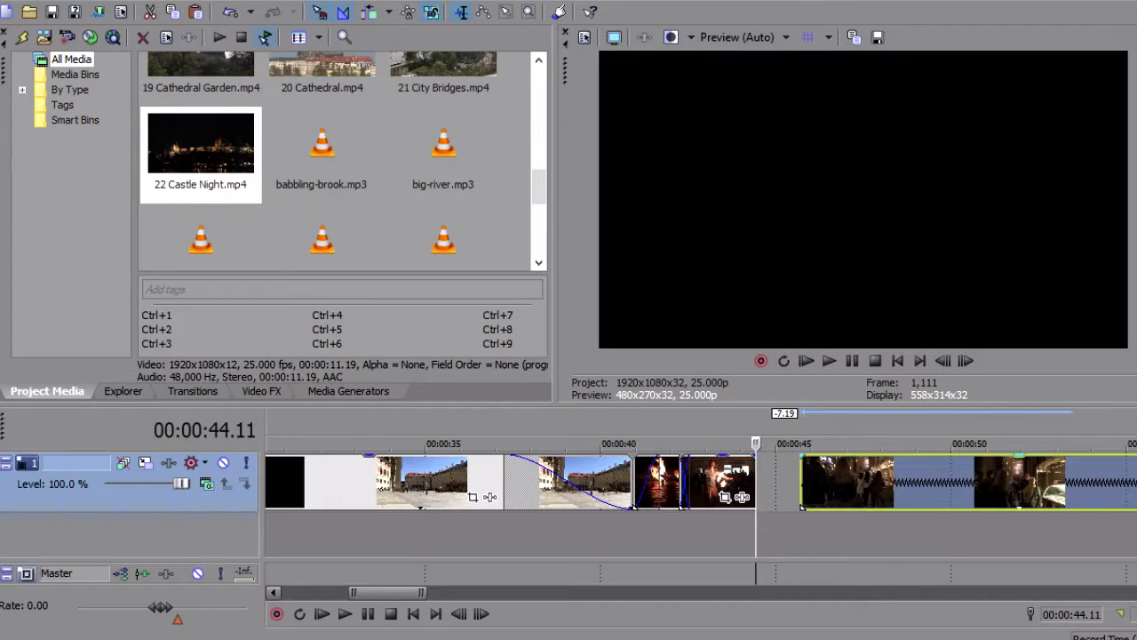
left_click_drag(837, 484, 780, 485)
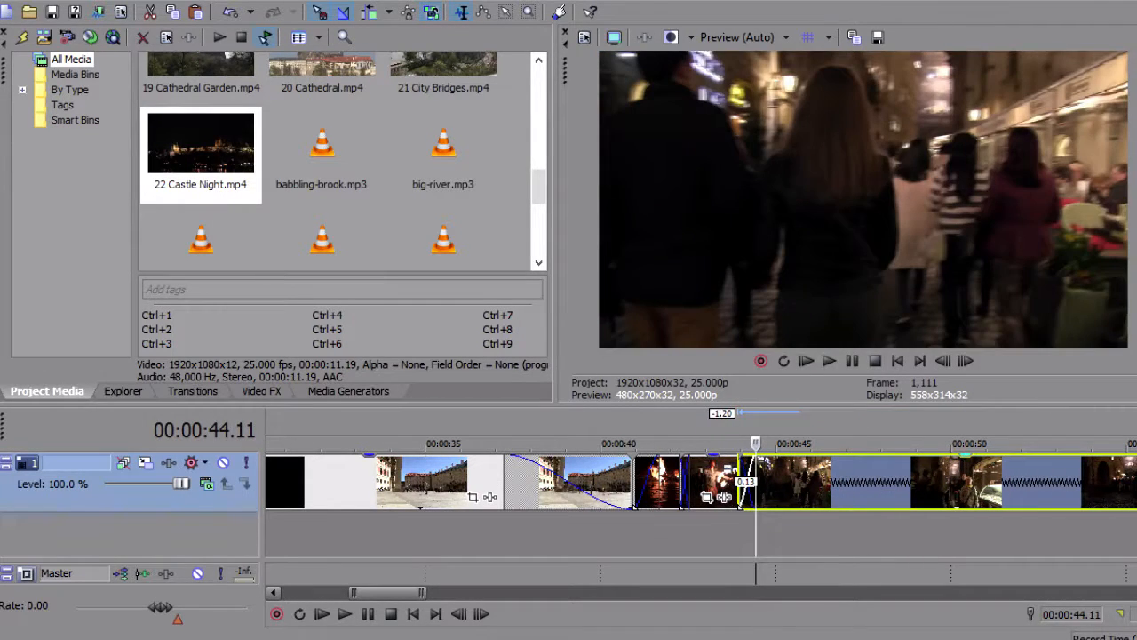
key("space")
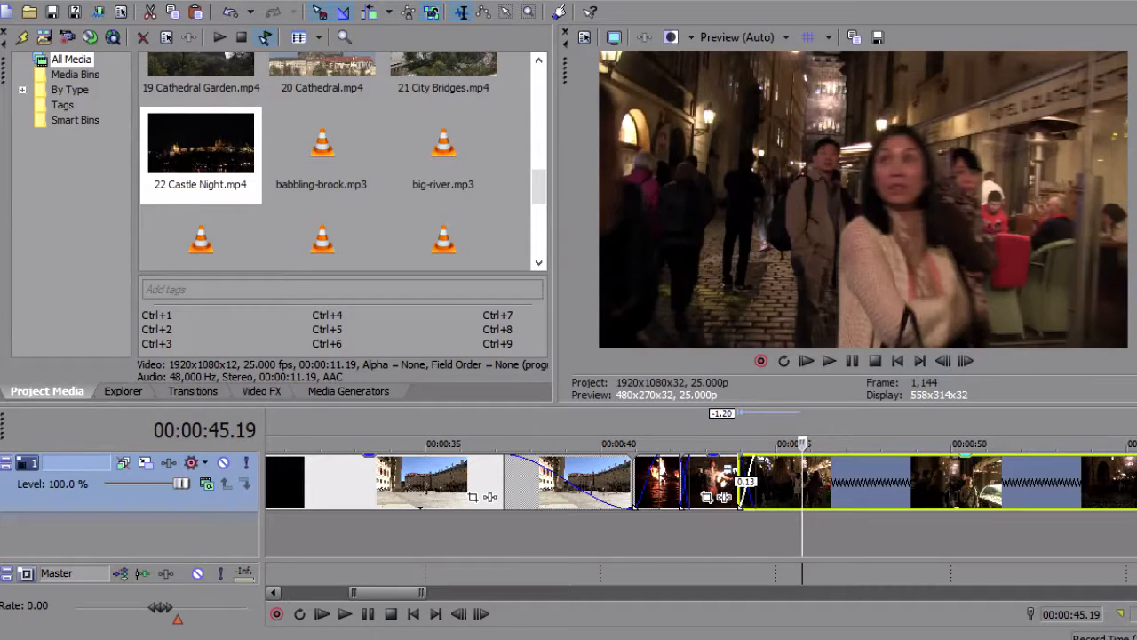
key("space")
key("space")
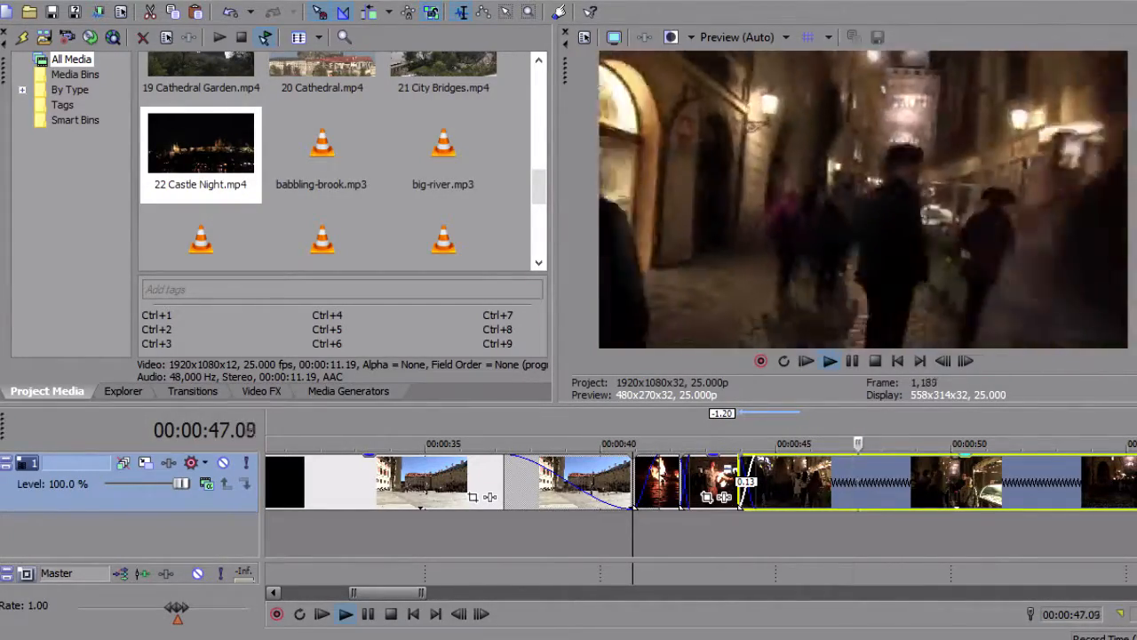
key("space")
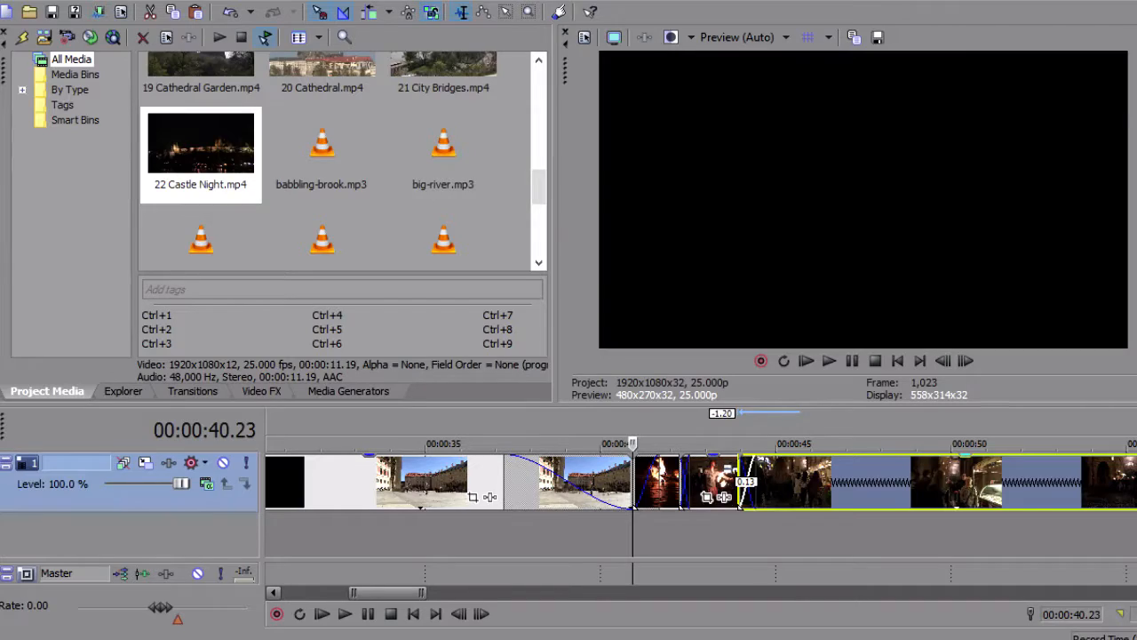
Trim the beginning of the night street walk clip, move it 3:07 earlier for a 0:11 crossfade, and play it
mouse_move(742, 493)
left_mouse_down()
mouse_move(857, 504)
mouse_move(744, 497)
left_mouse_up()
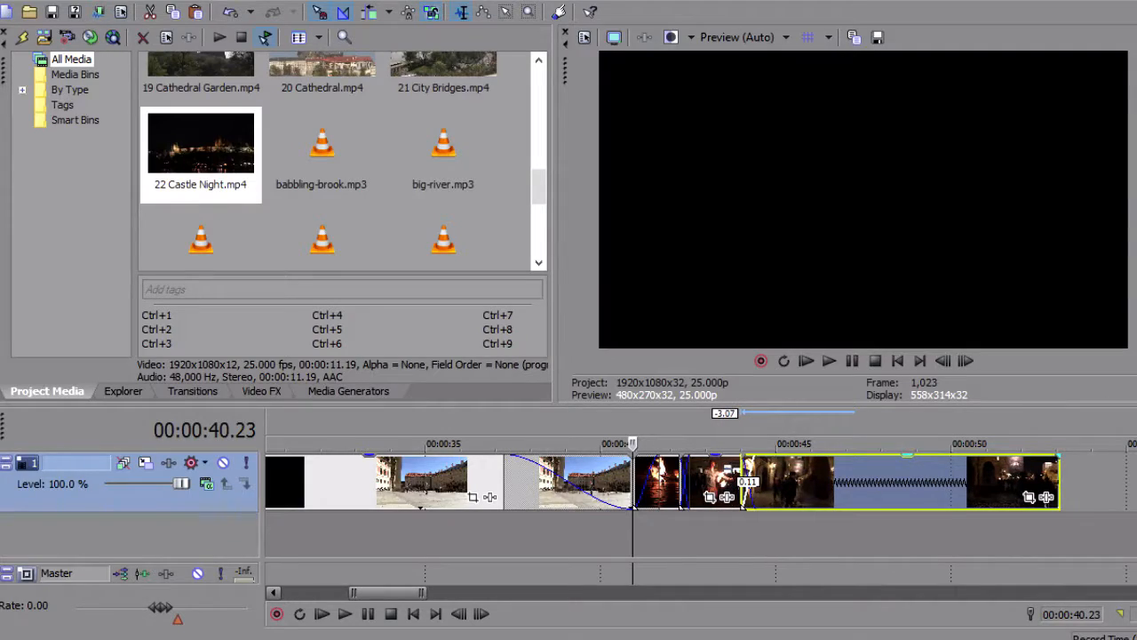
key("space")
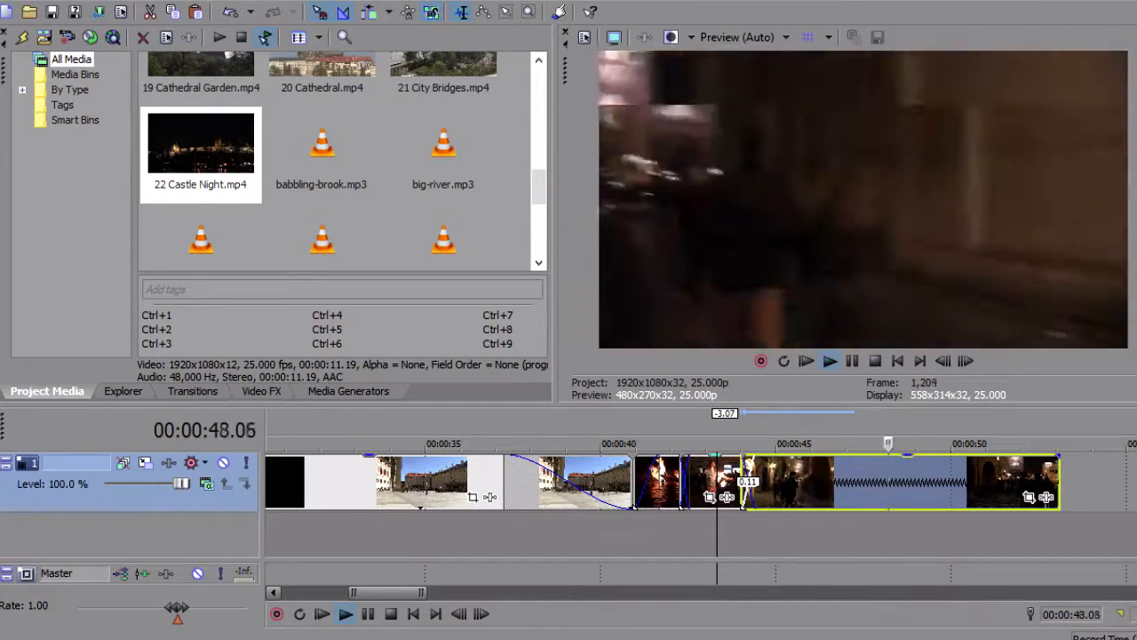
key("space")
Trim more off the beginning of the night street walk clip, and move it 2:11 earlier for a 0:14 crossfade
left_click_drag(746, 481, 770, 485)
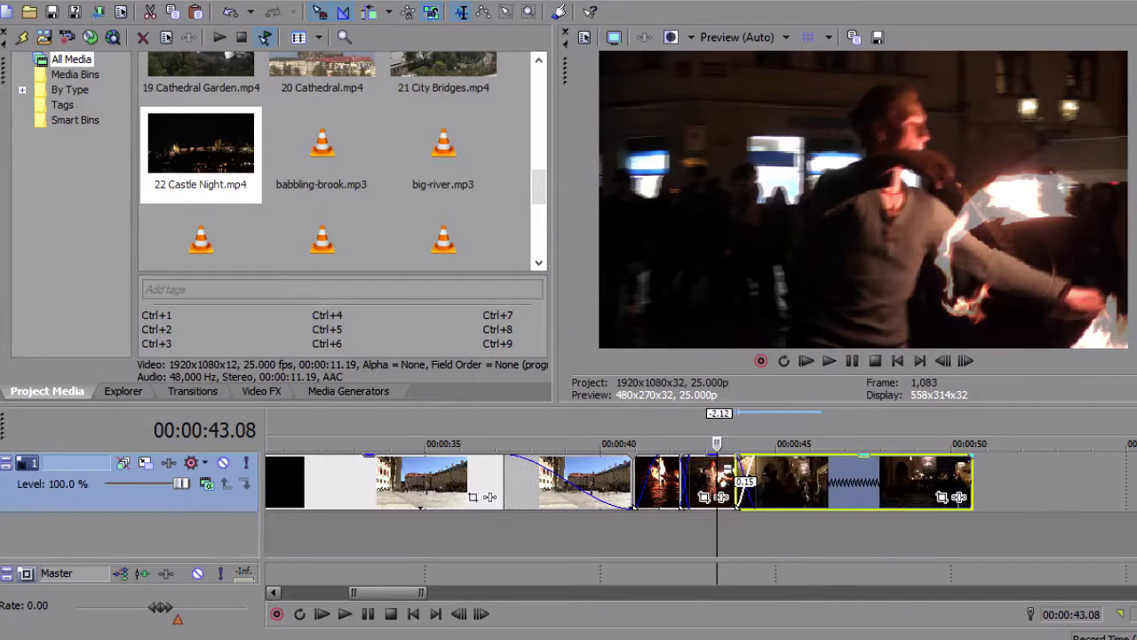
key("space")
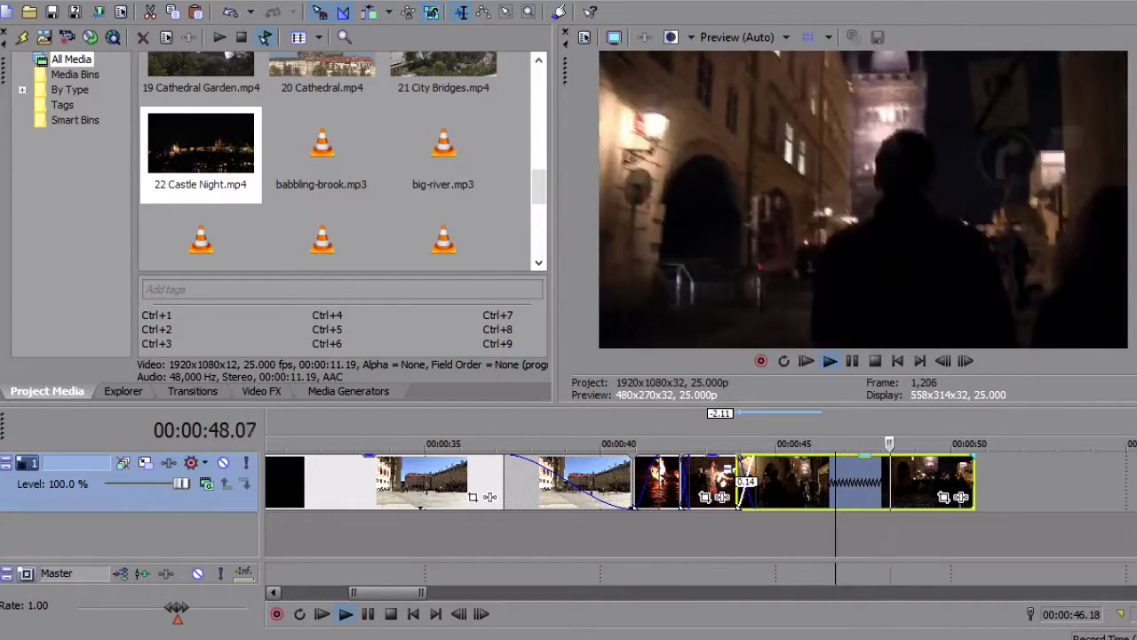
Stop playback and shorten the night street walk clip from its end by 3:24, ending it at 46:18
key("space")
left_click_drag(974, 485, 834, 485)
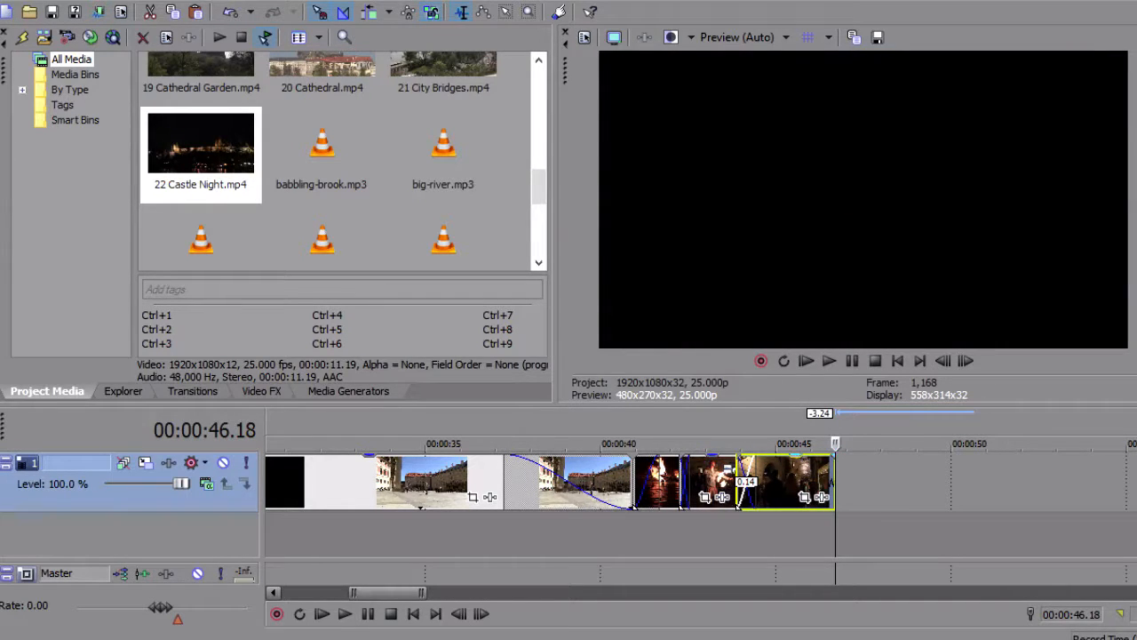
left_click(871, 485)
Move the remaining clips earlier together so that the lit bridge tower clip starts at about 57 seconds
scroll(872, 484, "down", 3)
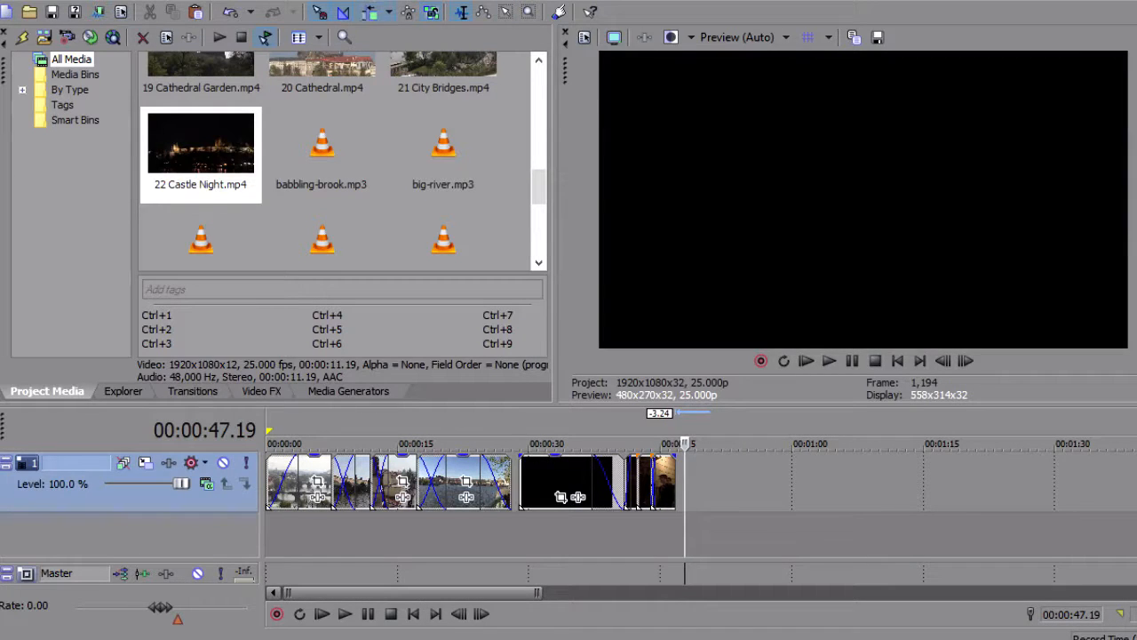
left_click_drag(1136, 484, 808, 484)
left_click(809, 484)
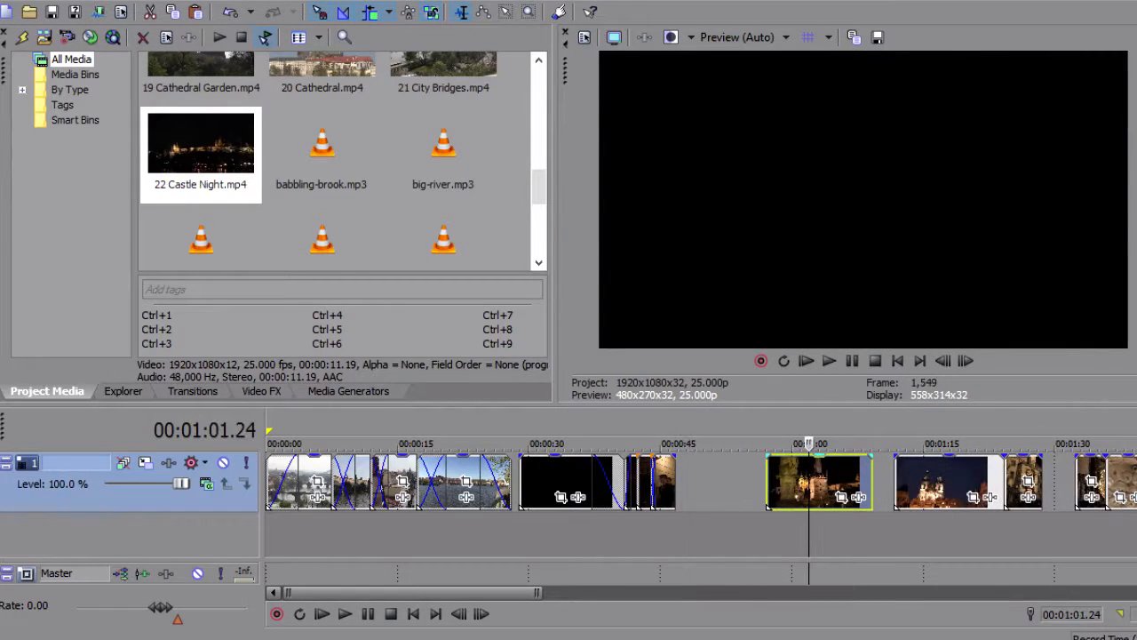
Examine the clips that follow, from the lit bridge tower through the astronomical clock to the stone fountain
left_click(939, 485)
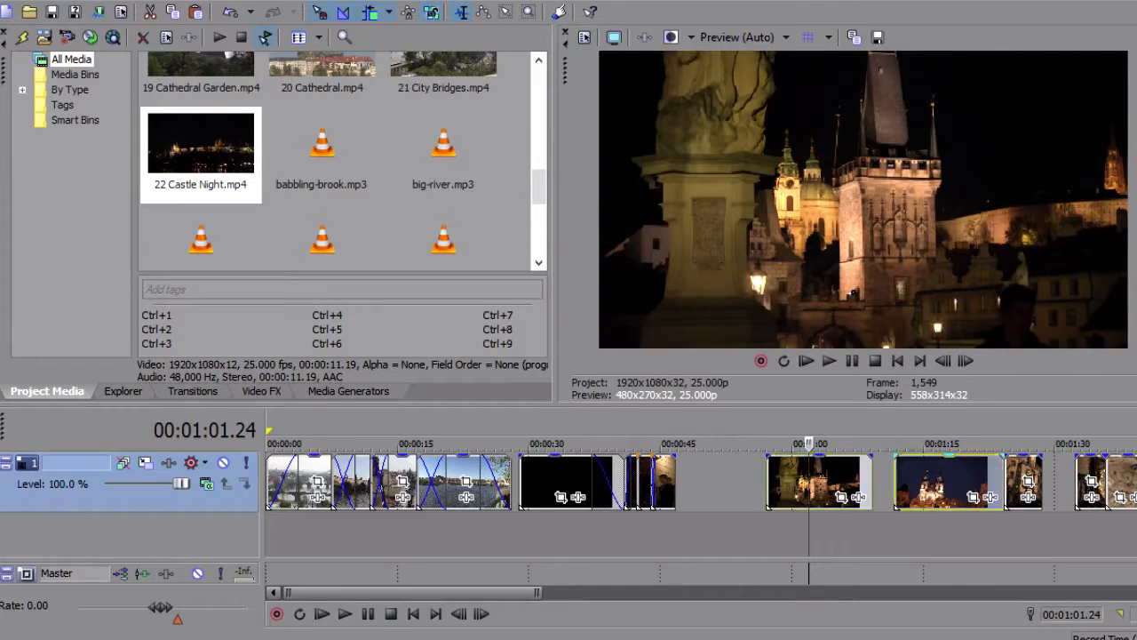
left_click(1024, 485)
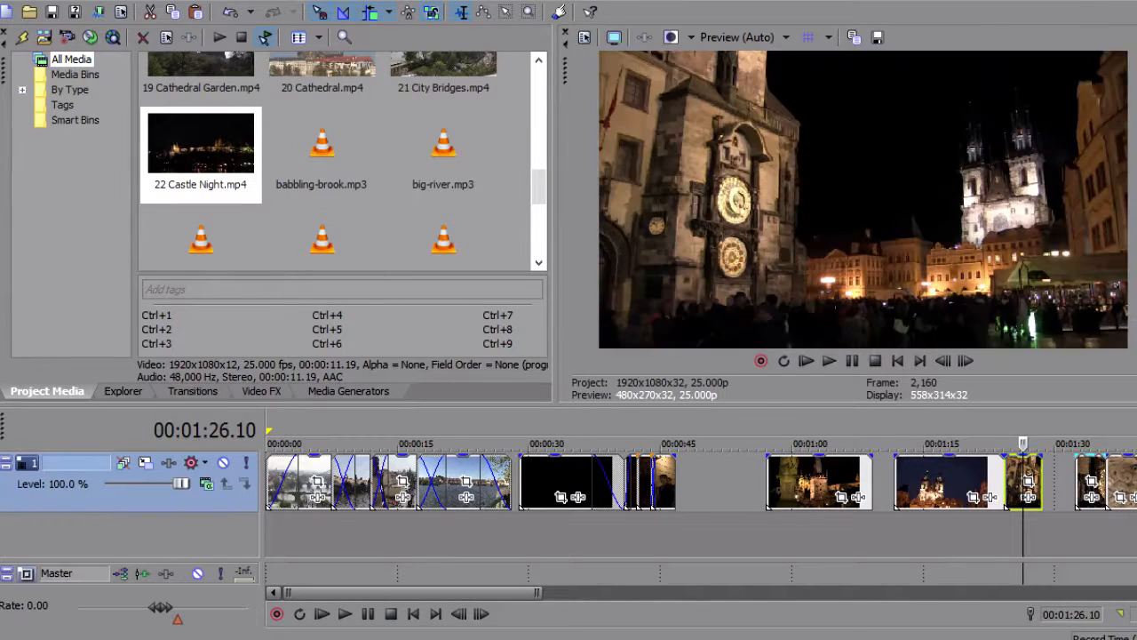
left_click(1090, 484)
left_click(1126, 484)
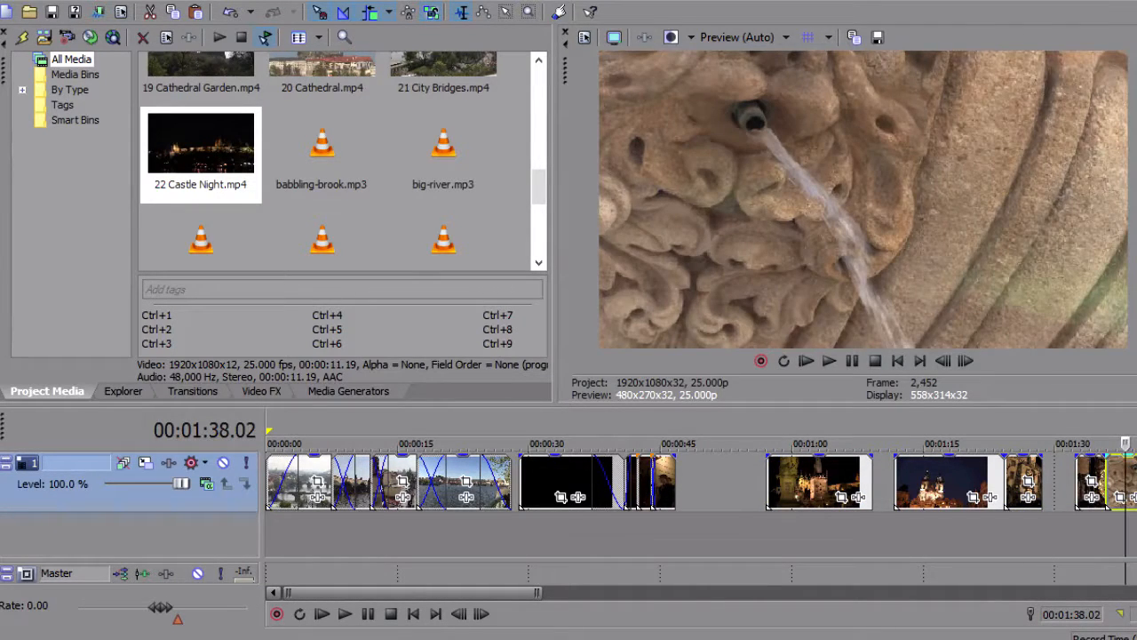
left_click(1090, 484)
left_click(1028, 485)
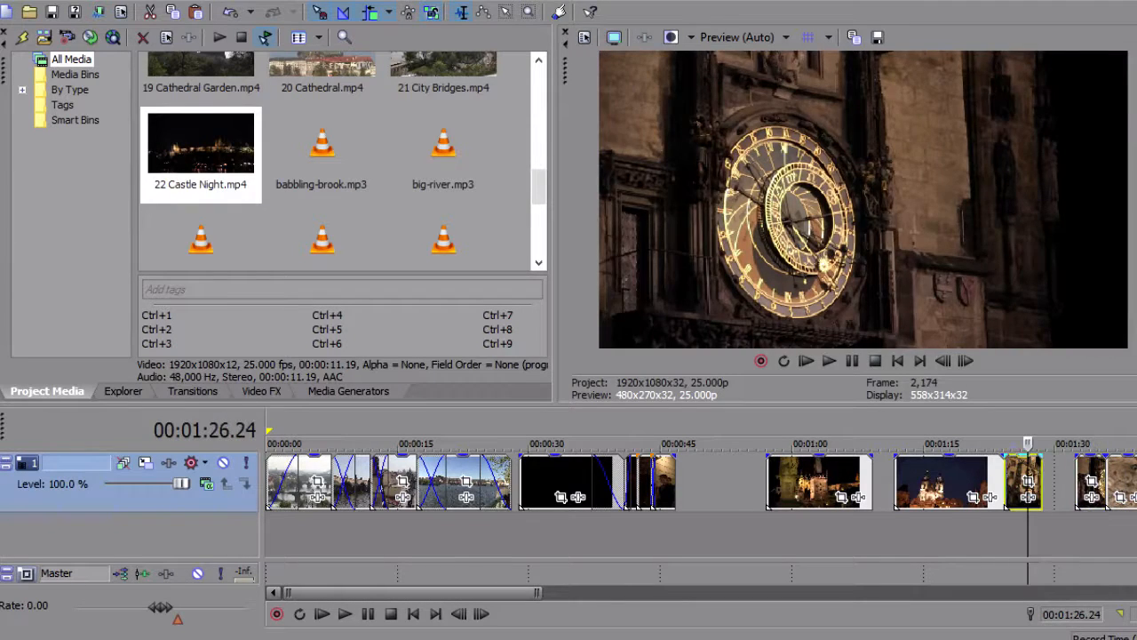
left_click(961, 484)
left_click(833, 485)
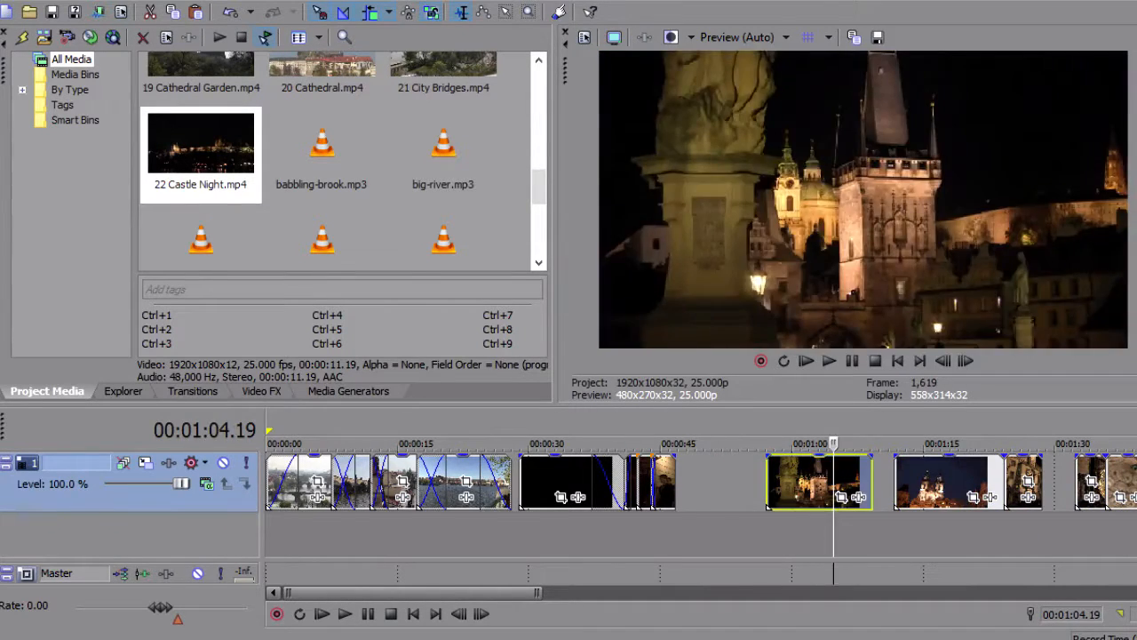
Play the night street walk clip from about 44:21 to check how it ends
left_click(695, 484)
scroll(695, 484, "up", 2)
scroll(756, 484, "up", 3)
left_click(533, 484)
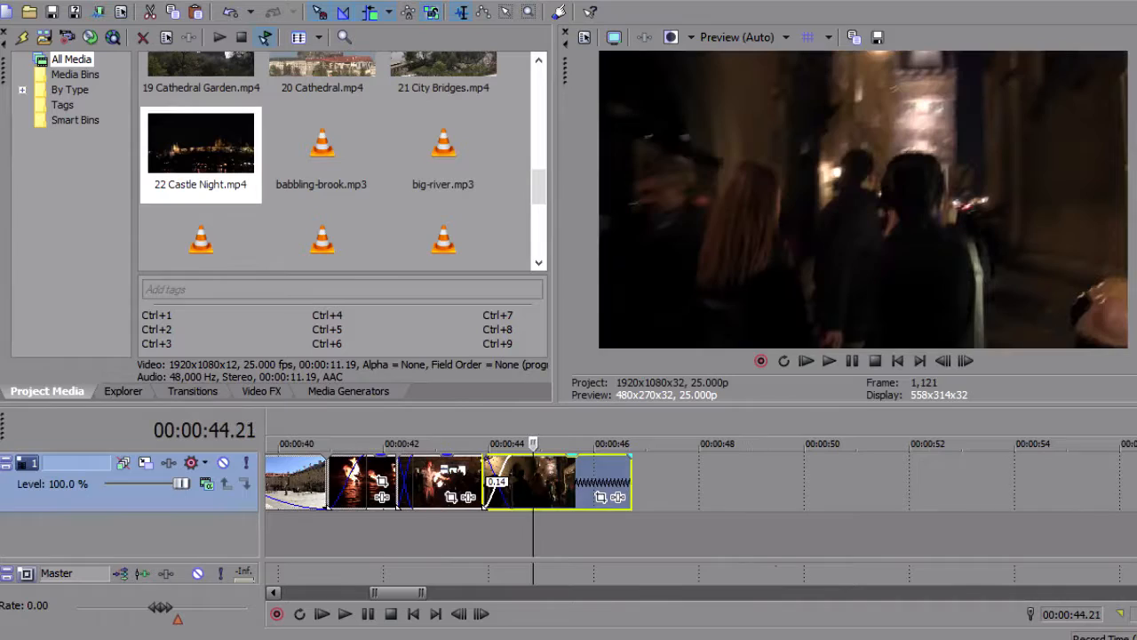
key("space")
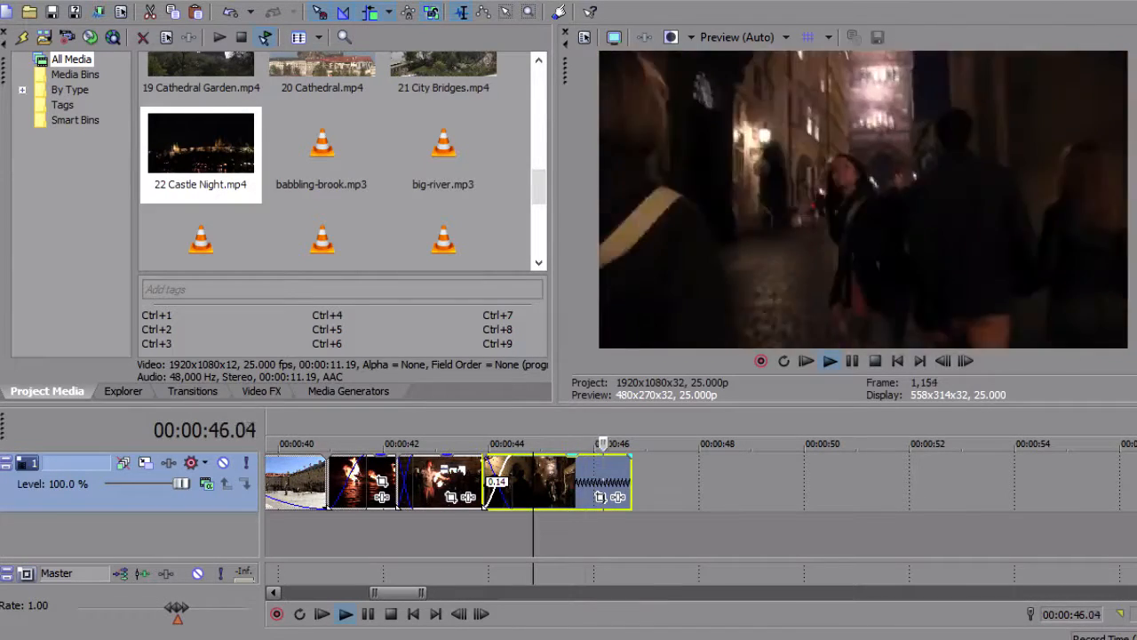
key("space")
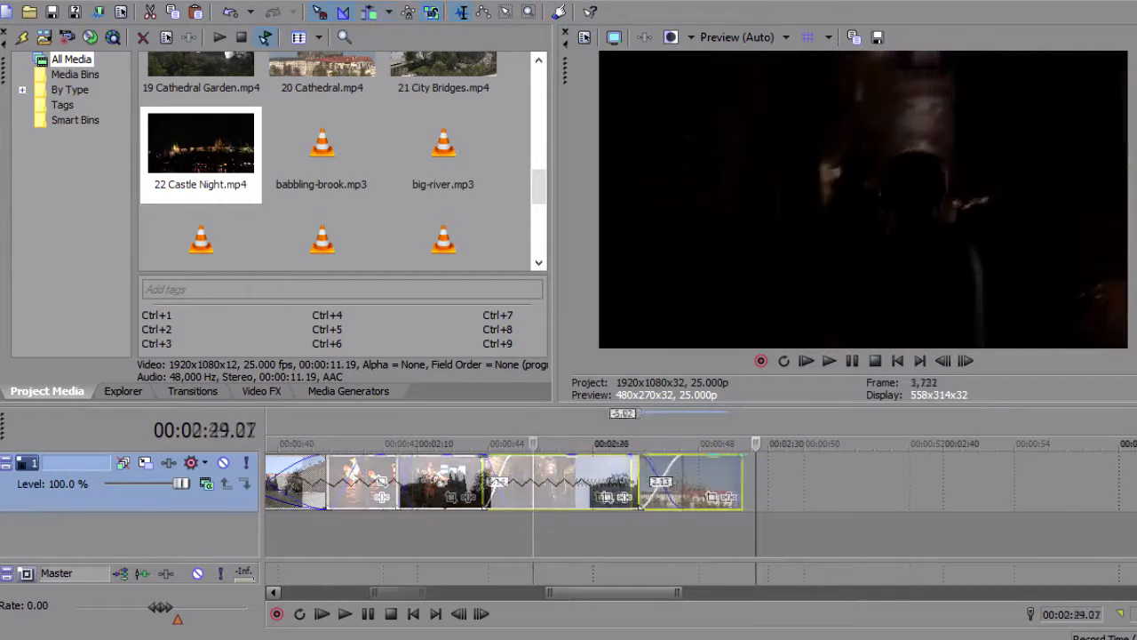
Move the last cathedral clip 5:14 earlier for a 3:00 crossfade, and open Pan/Crop for the 19 Cathedral Garden clip
left_click_drag(727, 506, 632, 506)
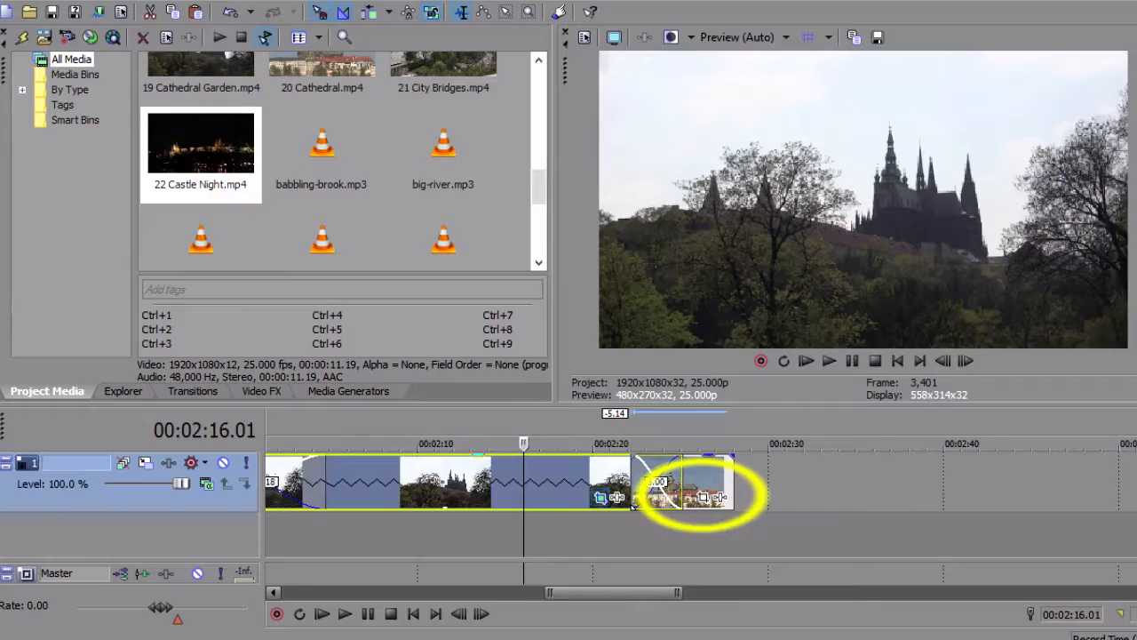
left_click(600, 496)
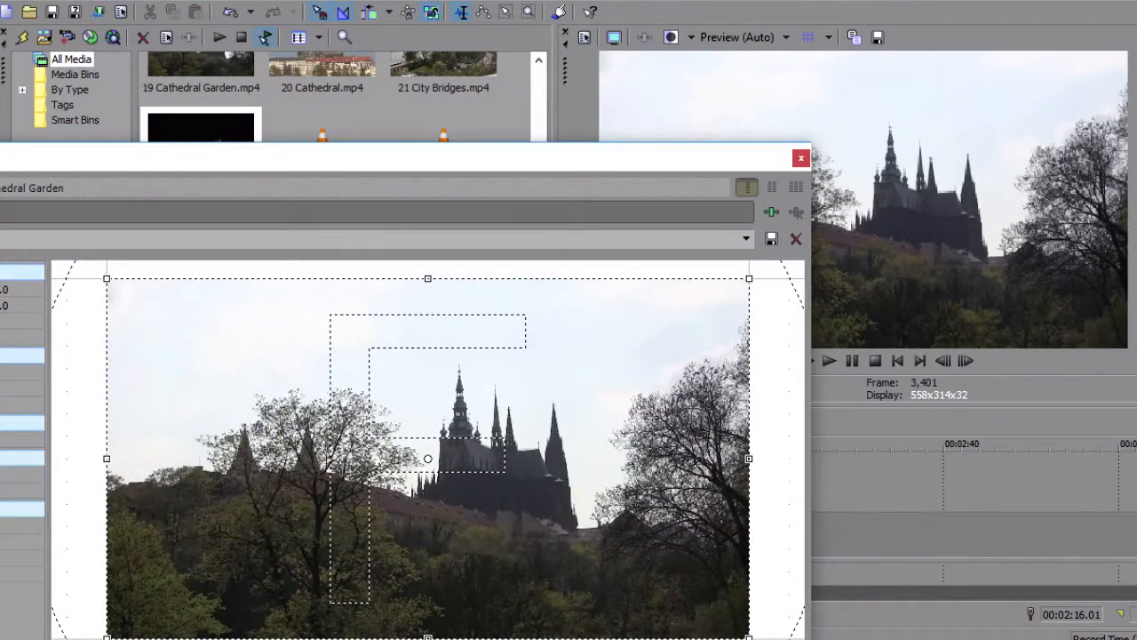
Try cropping the Cathedral Garden frame inward from its upper corner, and restore the full frame
mouse_move(749, 278)
left_mouse_down()
mouse_move(588, 368)
mouse_move(749, 278)
left_mouse_up()
left_click_drag(713, 168, 548, 104)
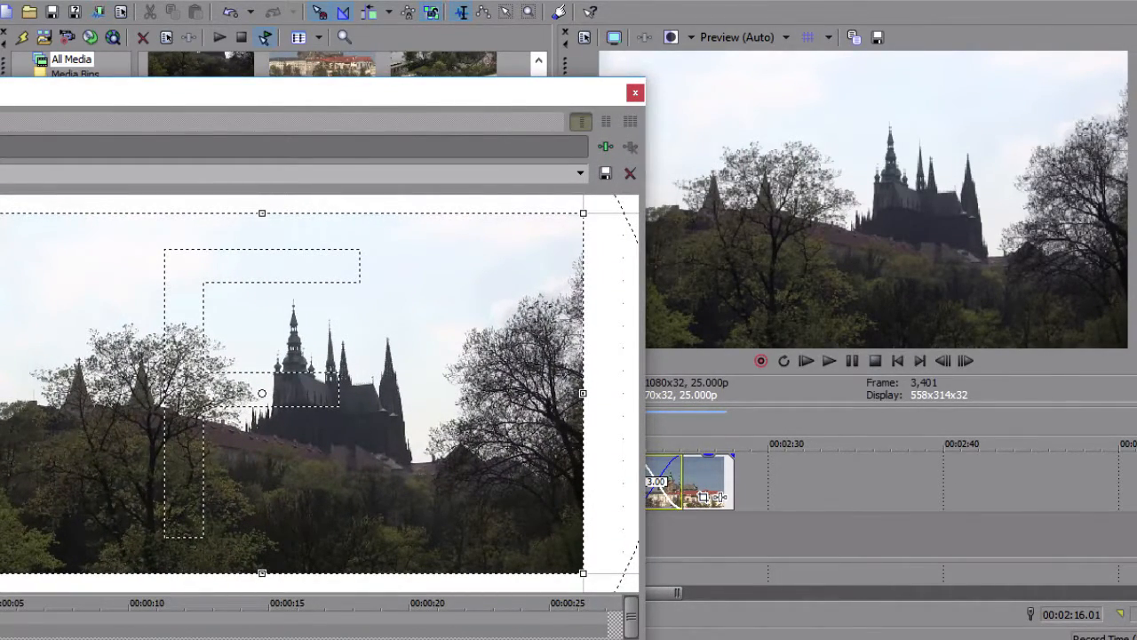
left_click_drag(583, 213, 543, 236)
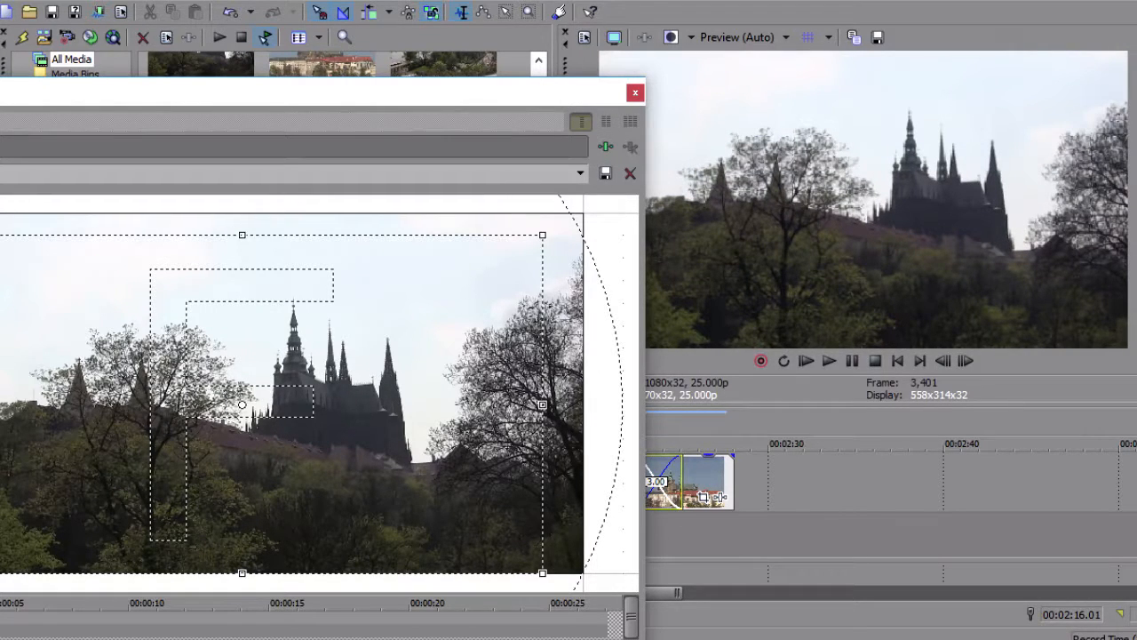
left_click_drag(543, 236, 583, 213)
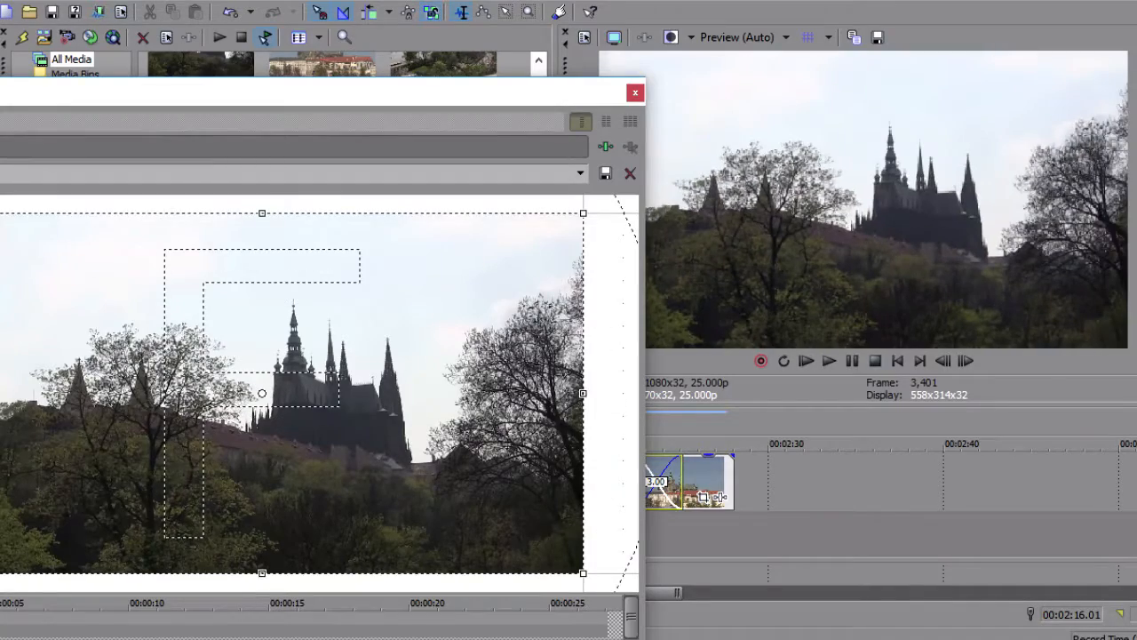
Crop the Cathedral Garden frame to 1,800 by 1,012.5 at 27:02 in its Pan/Crop keyframes, and close the settings
left_click_drag(511, 94, 818, 38)
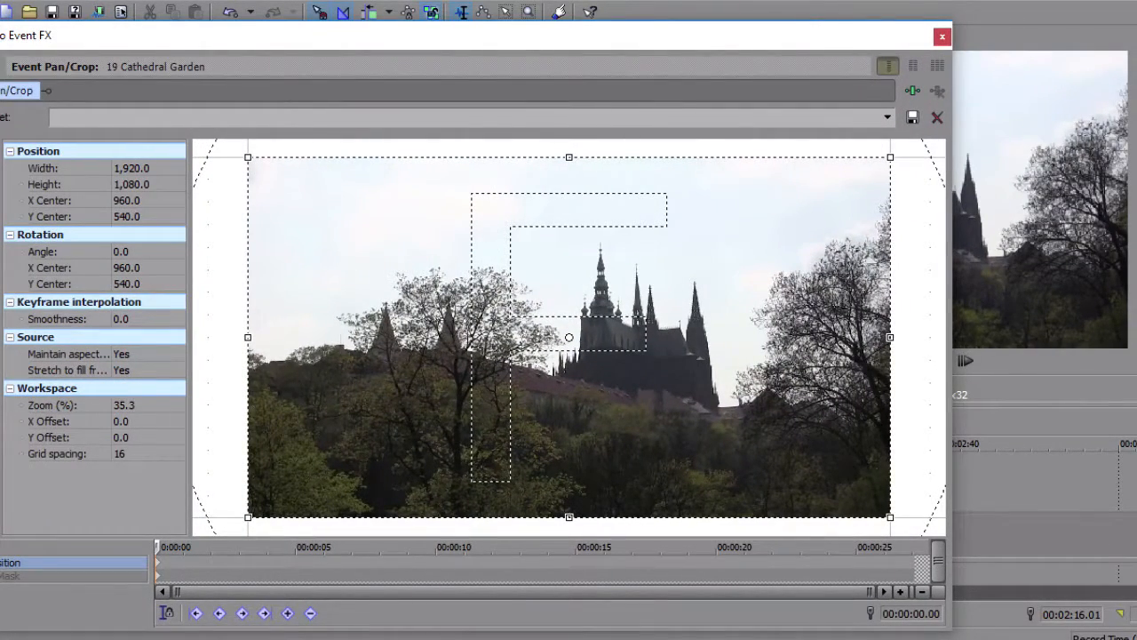
mouse_move(890, 157)
left_mouse_down()
mouse_move(849, 178)
mouse_move(890, 157)
left_mouse_up()
left_click_drag(397, 547, 158, 546)
left_click_drag(160, 546, 915, 547)
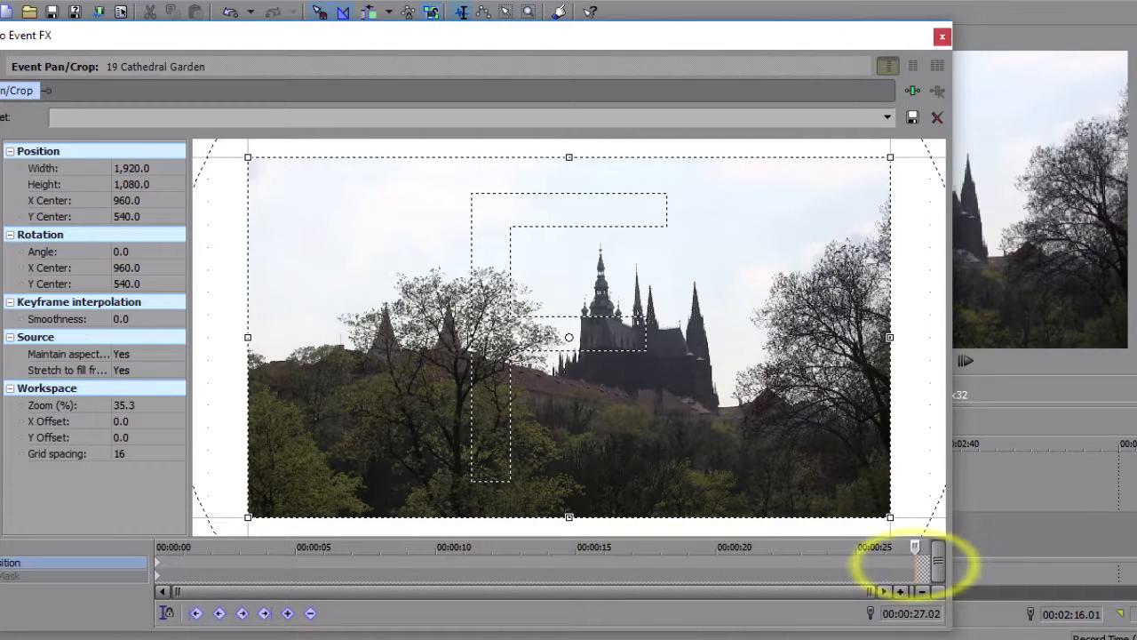
left_click_drag(890, 157, 849, 180)
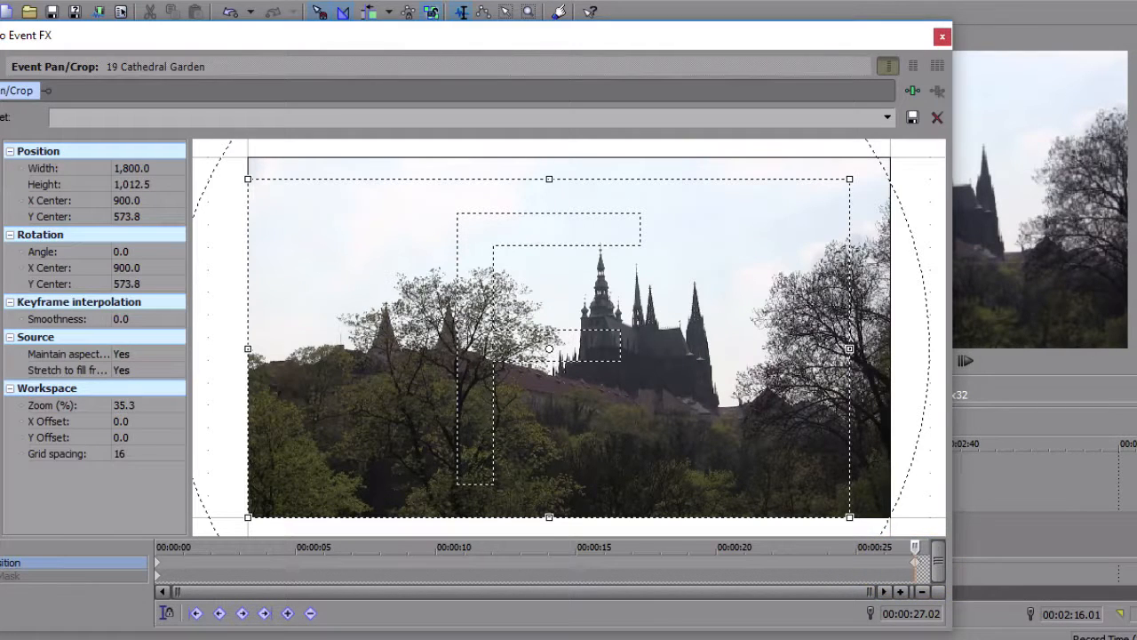
left_click(943, 36)
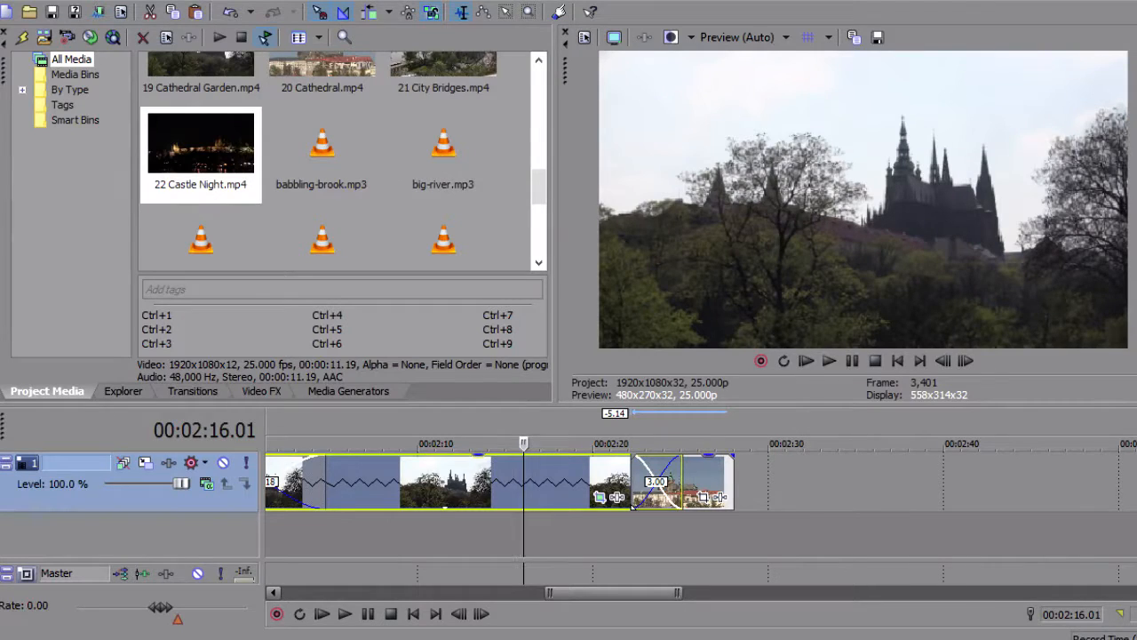
Play the Cathedral Garden clip to review its zoom, and play the project briefly from the beginning
key("ctrl+alt+Left")
key("space")
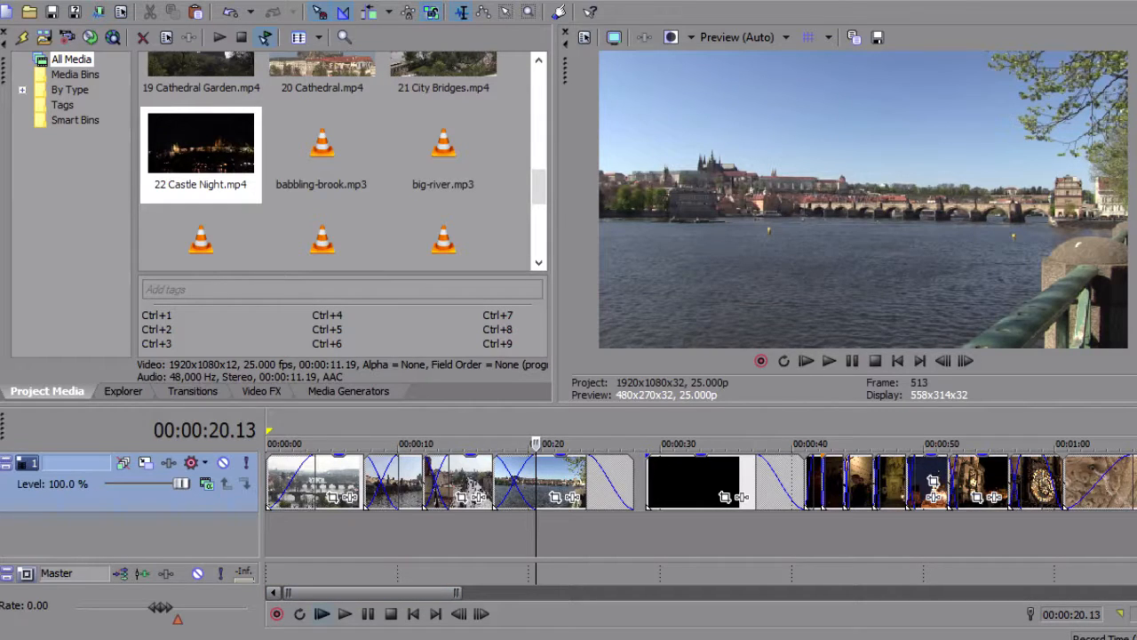
left_click(322, 613)
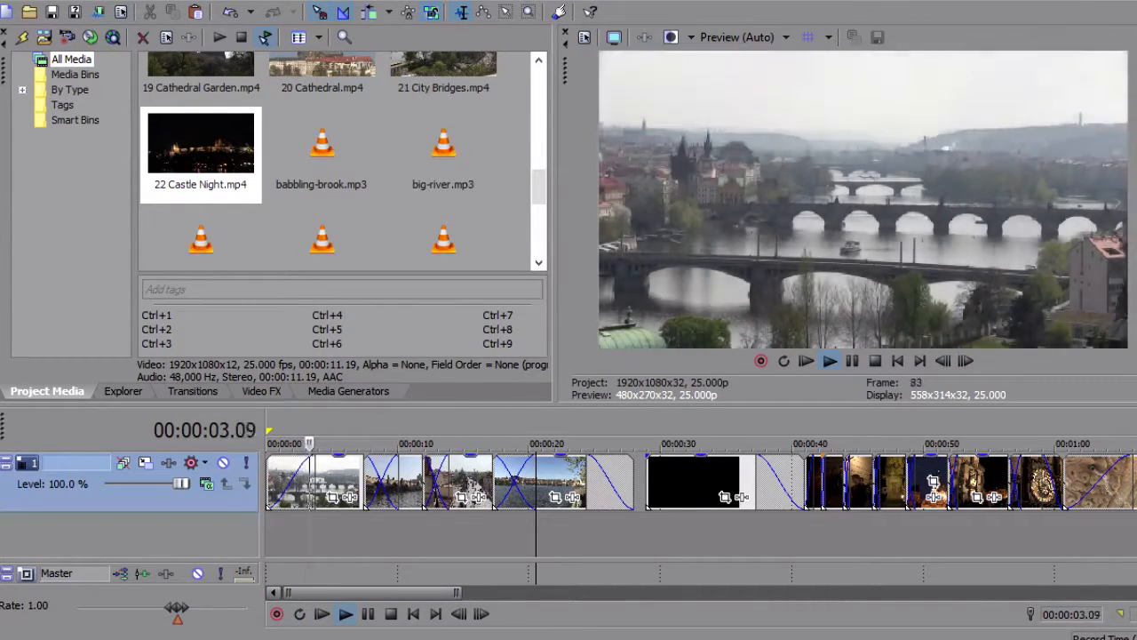
key("space")
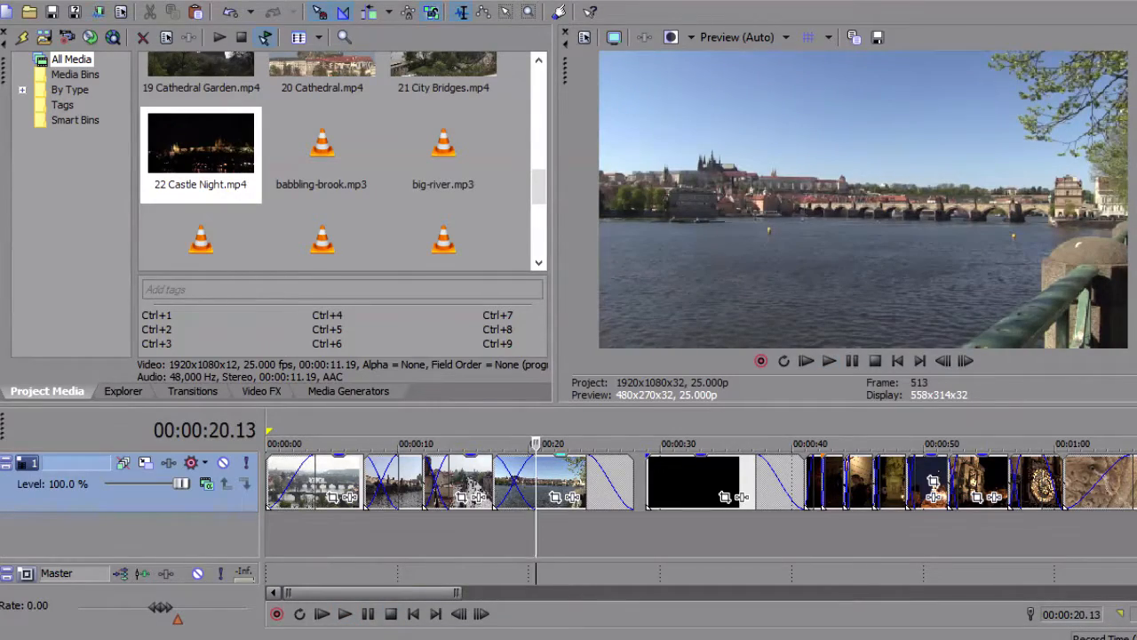
Check the Pan/Crop settings of the 04 Charles Bridge Wide clip and close them
left_click(553, 497)
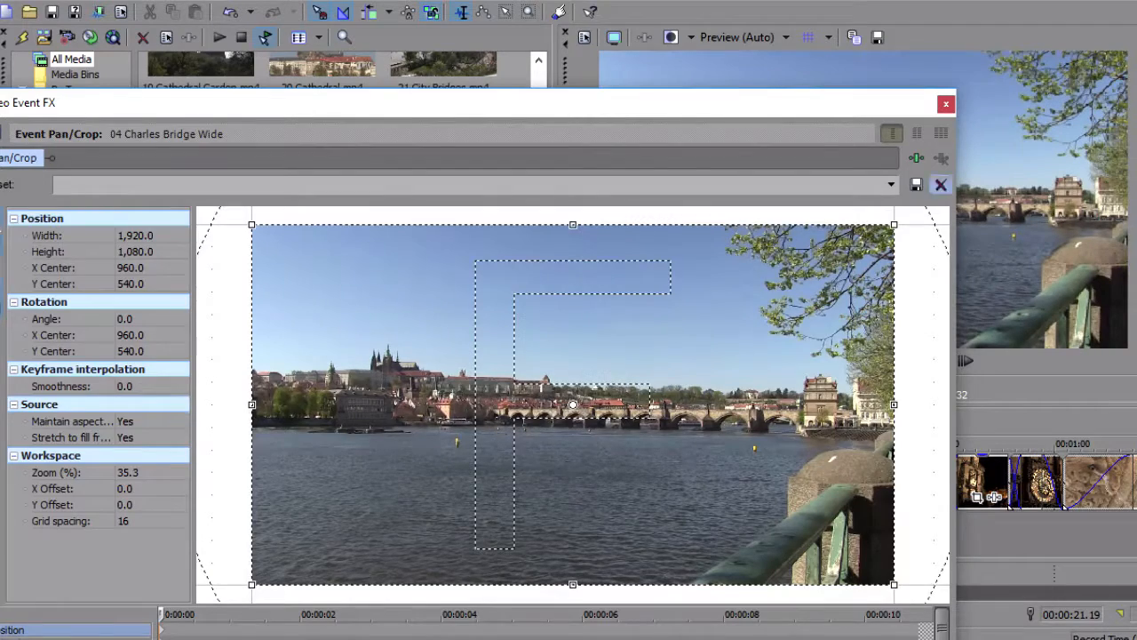
left_click(946, 103)
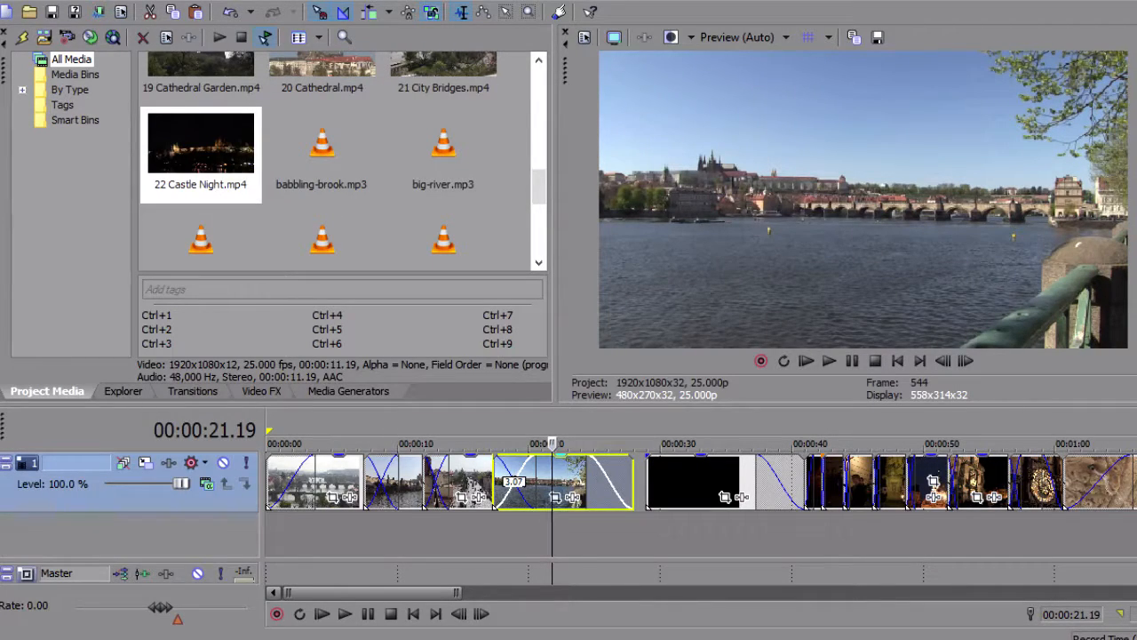
scroll(702, 482, "down", 3)
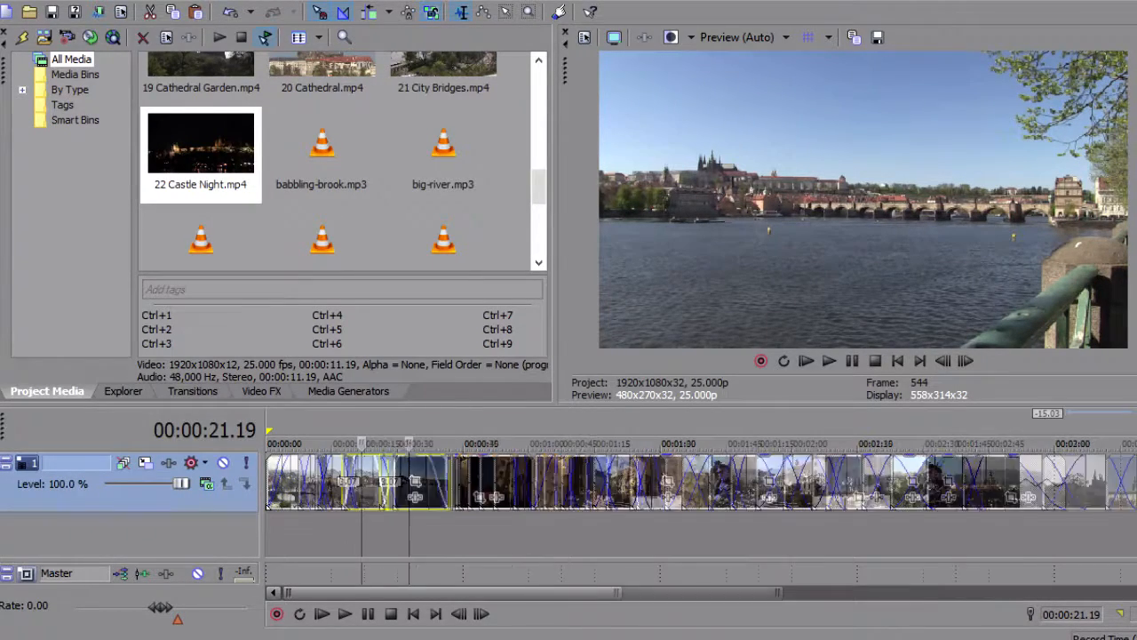